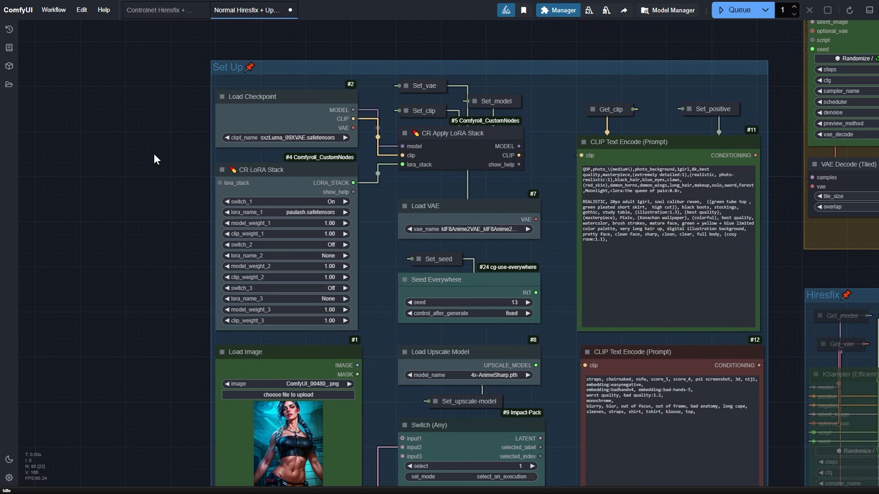
Step: Check which checkpoint models are available in the Load Checkpoint node without changing the current one
scroll(194, 130, "up", 2)
left_click(259, 116)
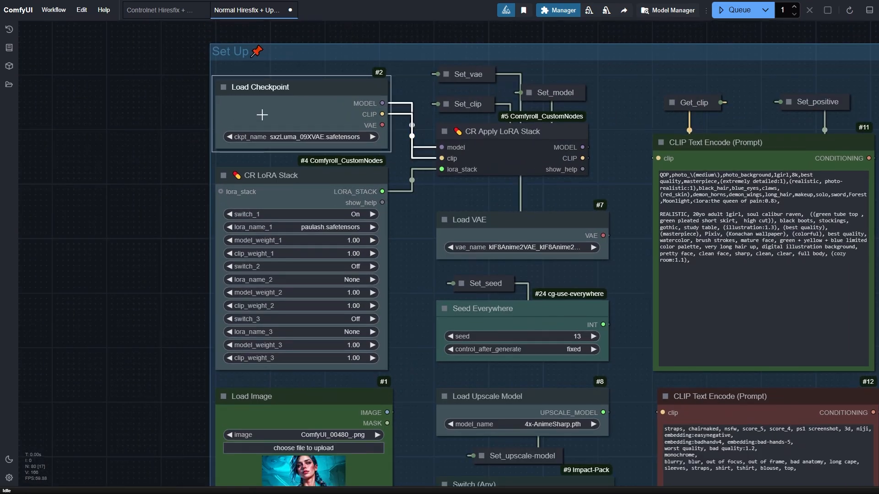
left_click(287, 137)
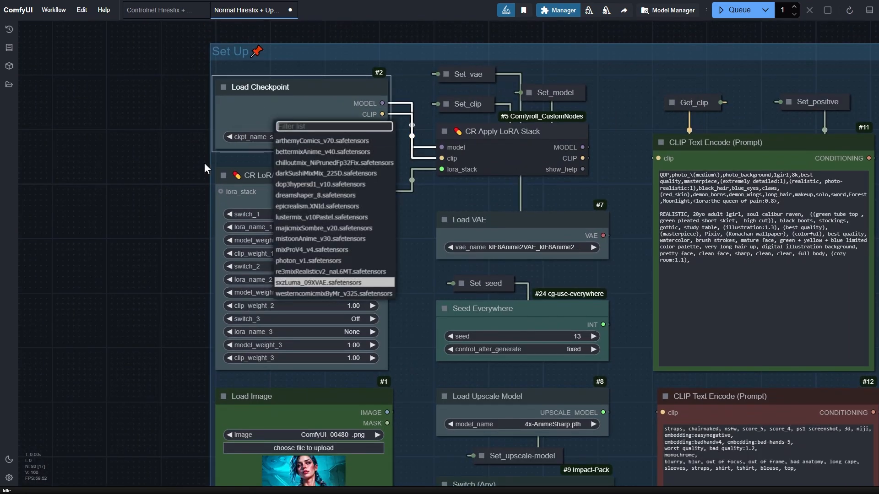
left_click(75, 195)
Step: Try chaining a duplicate of the CR LoRA Stack node into the original's lora_stack input
left_click_drag(146, 242, 113, 223)
left_click(219, 157)
left_click_drag(82, 161, 227, 172)
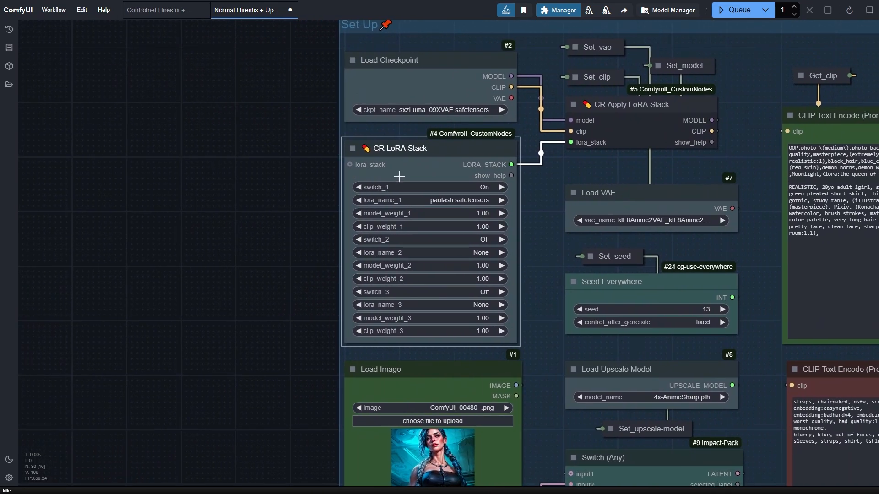
left_click_drag(263, 173, 293, 171)
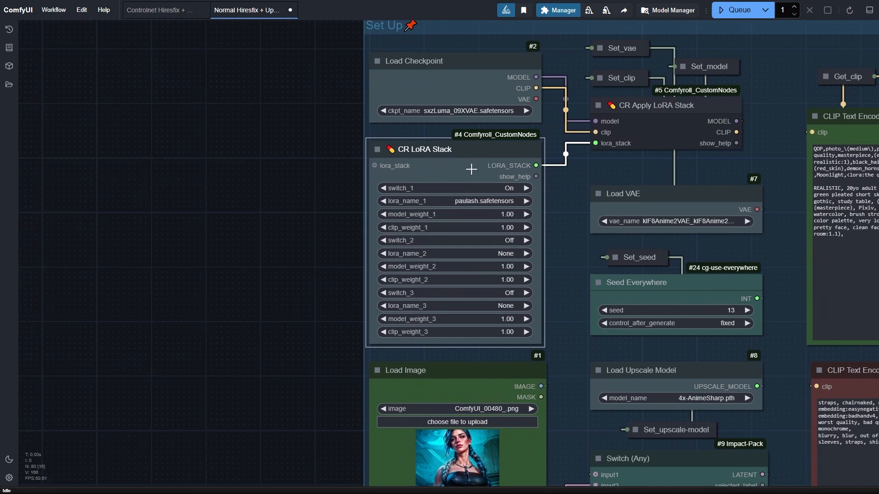
mouse_move(472, 170)
left_mouse_down()
mouse_move(527, 168)
mouse_move(235, 166)
mouse_move(252, 165)
mouse_move(243, 165)
left_mouse_up()
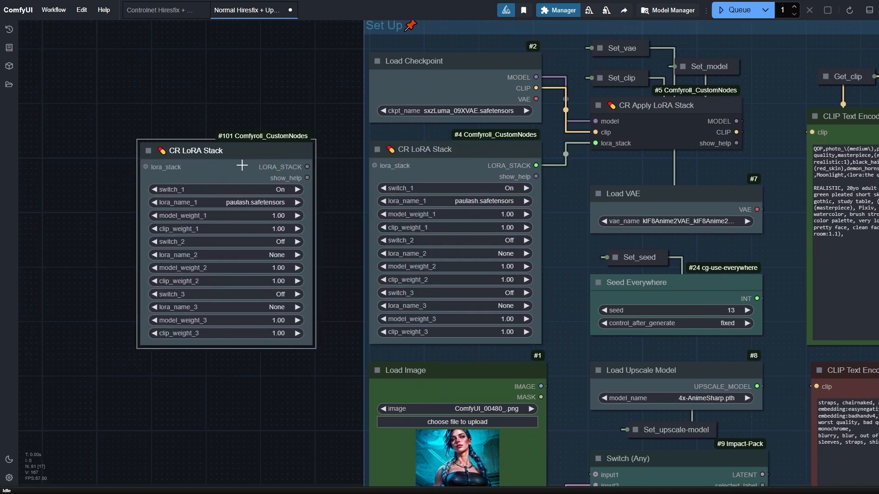
left_click_drag(306, 166, 375, 167)
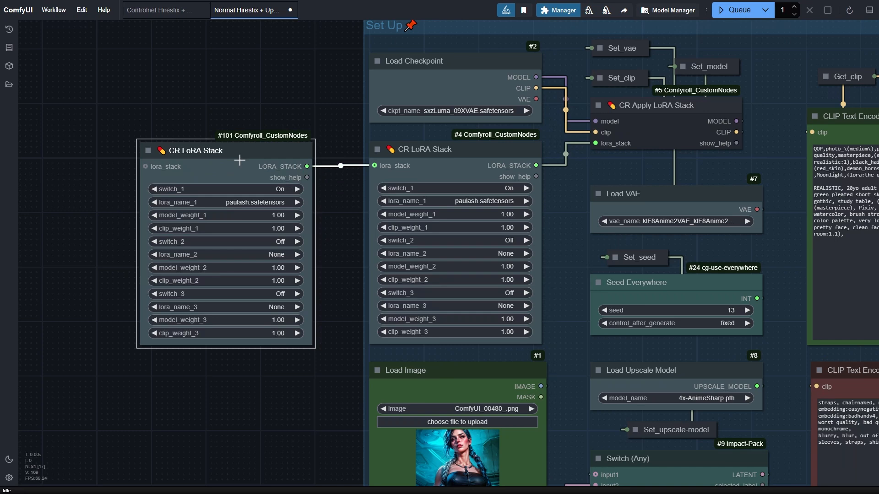
key("Delete")
Step: Examine the Load VAE, Load Upscale Model, Seed Everywhere and prompt nodes, and the width setting of Empty Latent Image, in the Set Up group
left_click_drag(259, 252, 170, 292)
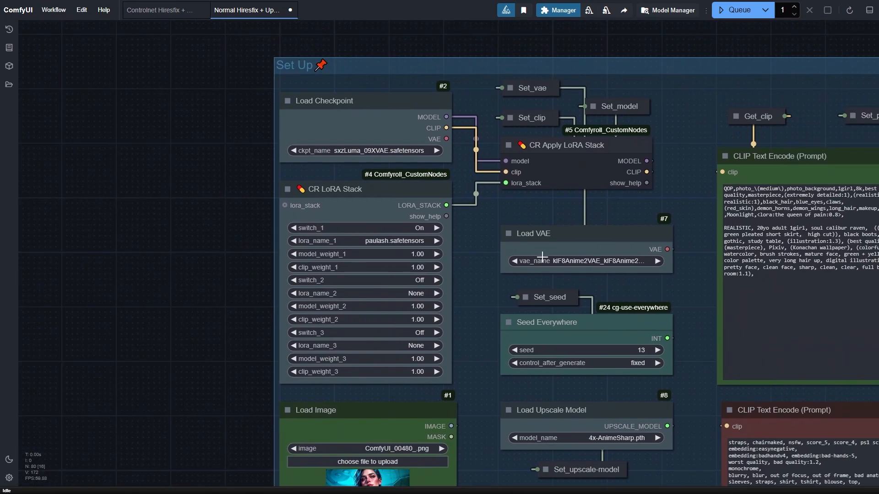
left_click(542, 251)
left_click_drag(468, 304, 424, 219)
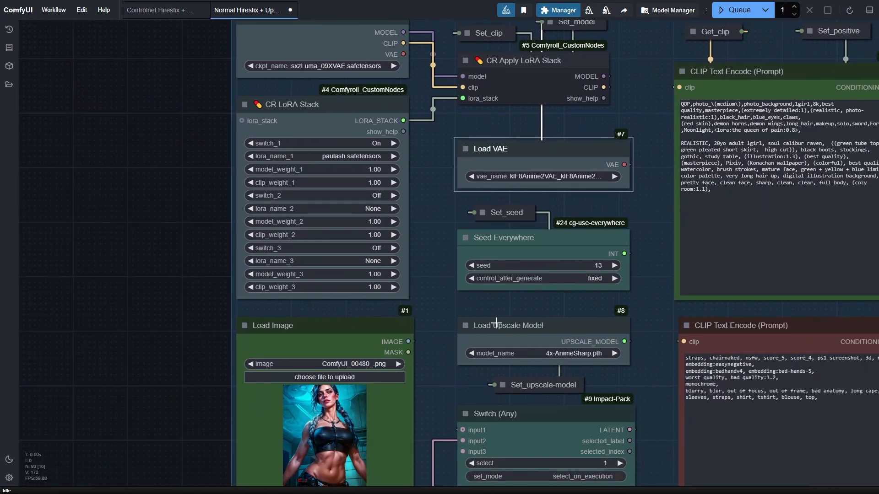
left_click(496, 323)
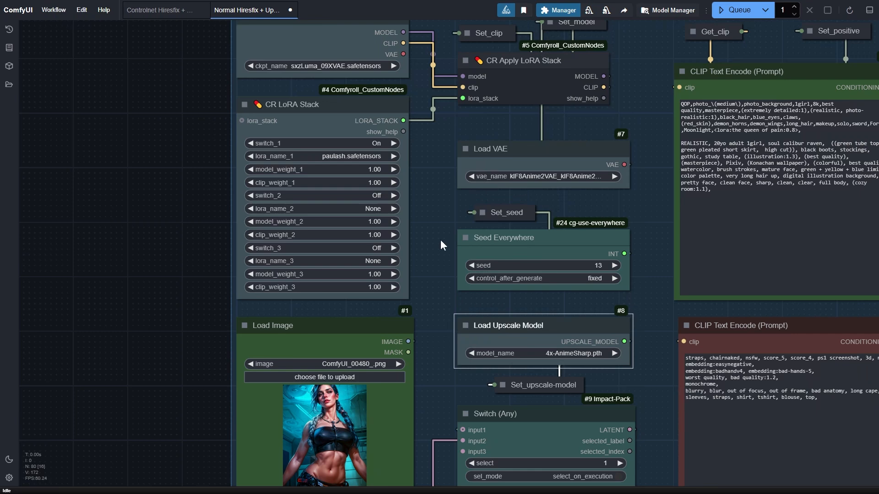
left_click_drag(440, 240, 442, 186)
left_click(547, 219)
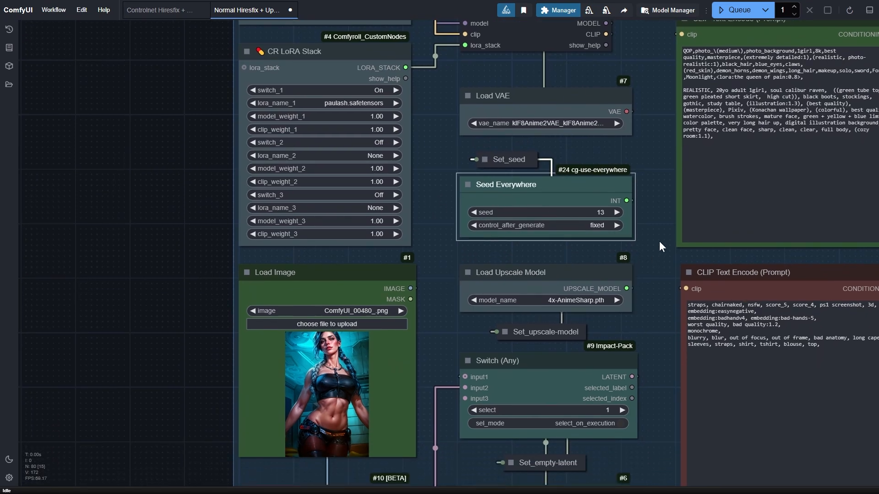
left_click_drag(659, 245, 332, 206)
left_click_drag(598, 181, 608, 372)
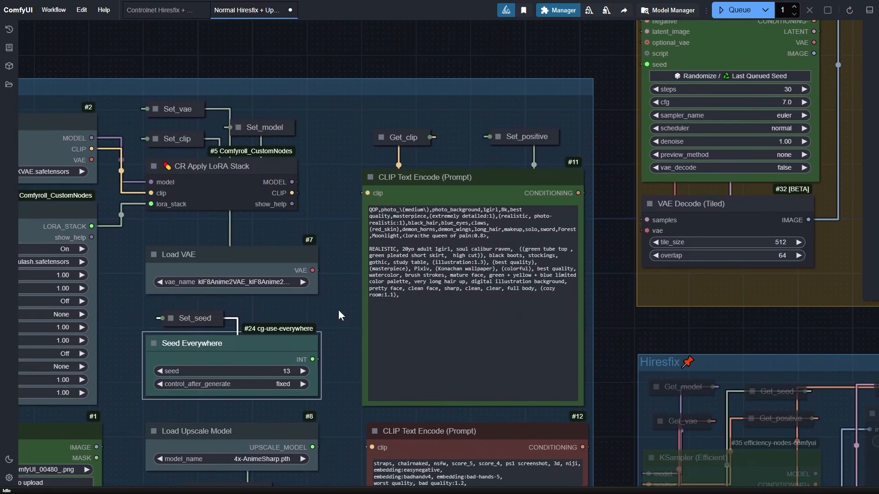
left_click_drag(339, 316, 618, 97)
left_click_drag(625, 305, 626, 217)
left_click(541, 220)
left_click(508, 361)
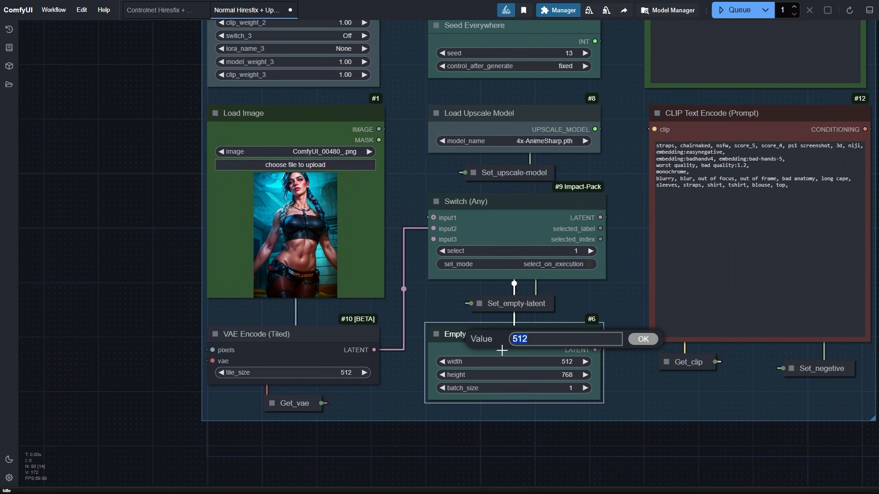
Step: Set the Switch (Any) node's select value to 2 to use the loaded image's latent
left_click(615, 248)
left_click(588, 251)
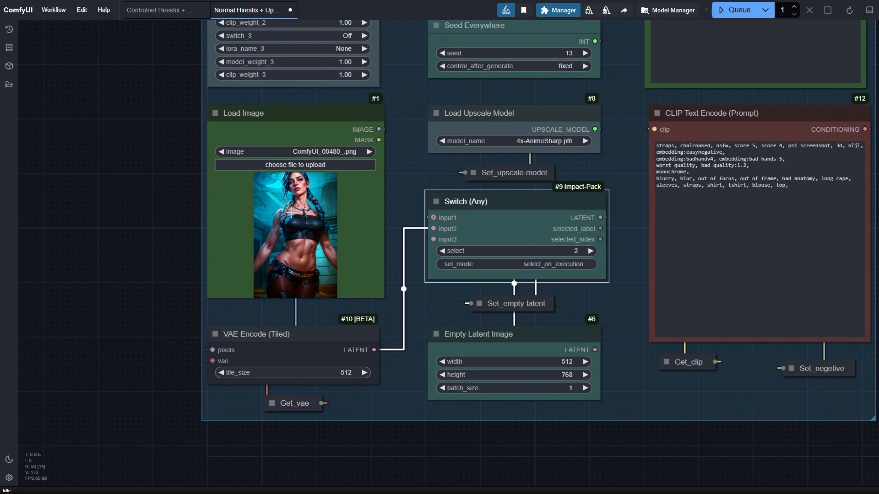
left_click(289, 211)
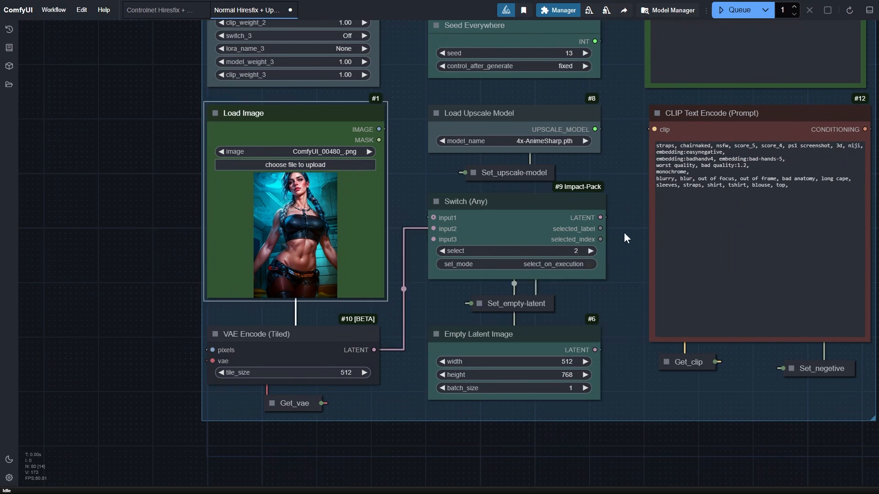
Step: Try a denoise value of 0.1 in the active KSampler (Efficient) node above the Hiresfix group
left_click_drag(626, 237, 256, 222)
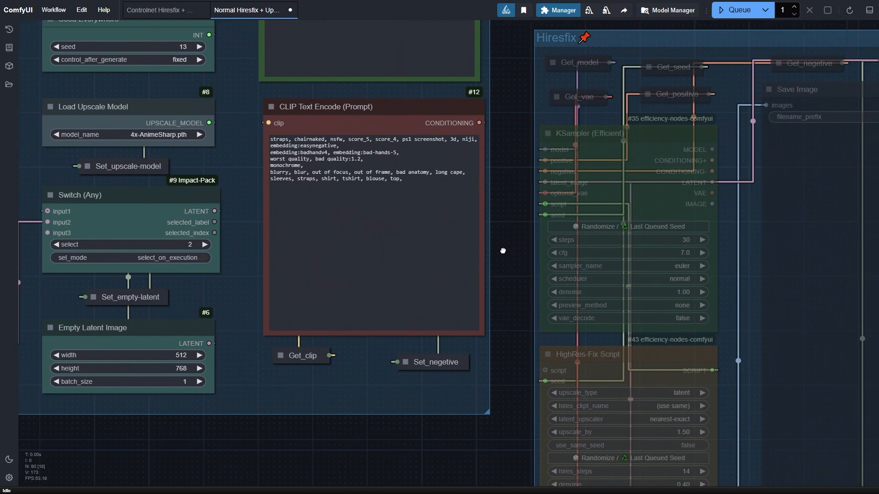
left_click_drag(503, 251, 501, 442)
left_click_drag(504, 177, 503, 195)
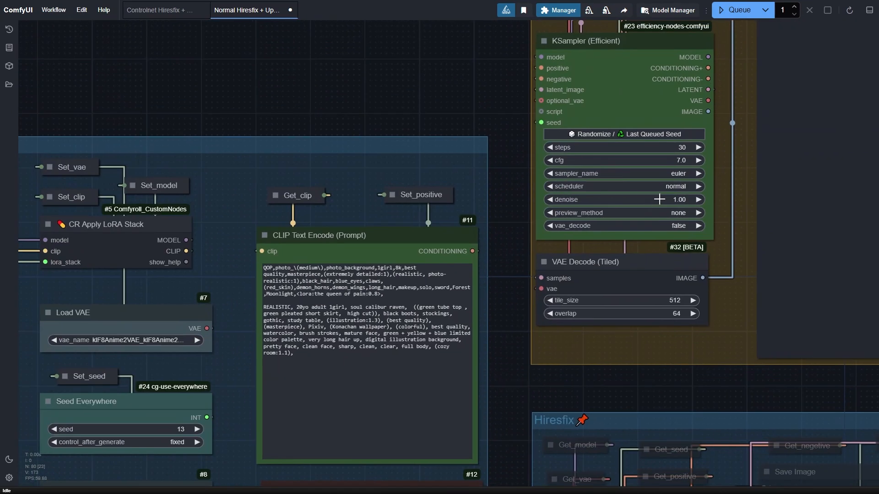
left_click(659, 200)
type("0")
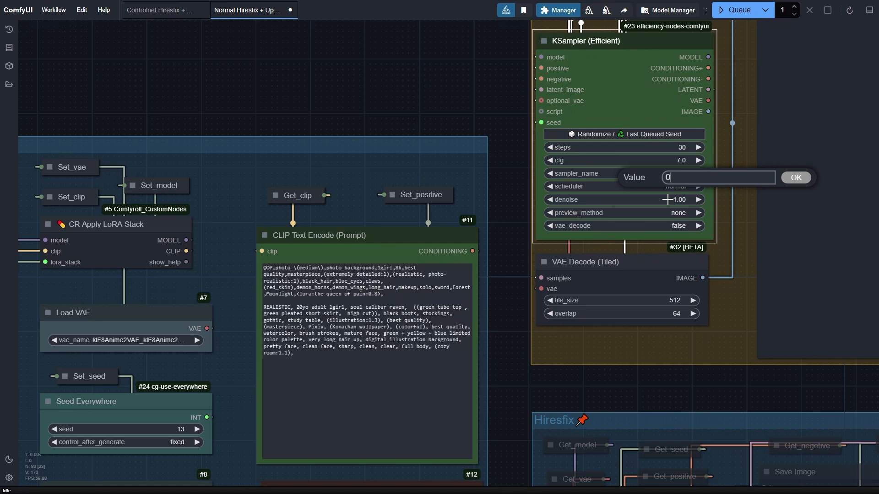
type(".1")
key("Return")
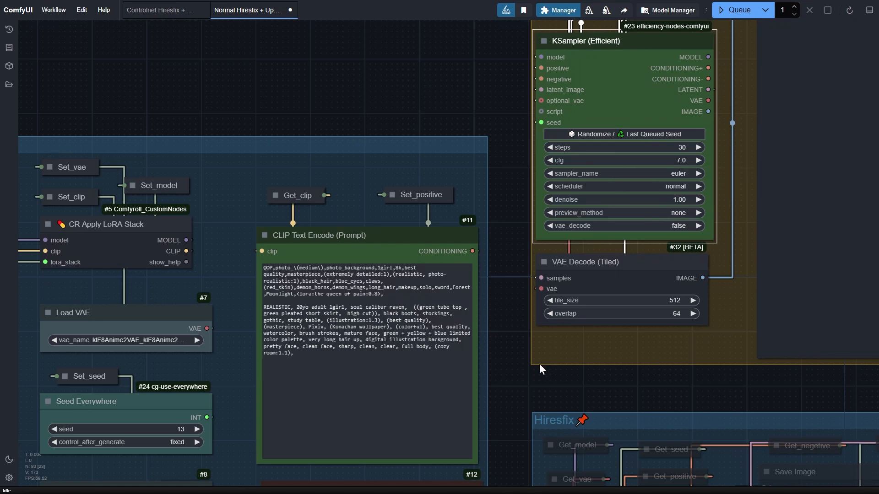
Step: Set the Switch (Any) node's select value to 1 and the active KSampler (Efficient) node's denoise to 0.5
left_click_drag(547, 365, 764, 143)
left_click(271, 405)
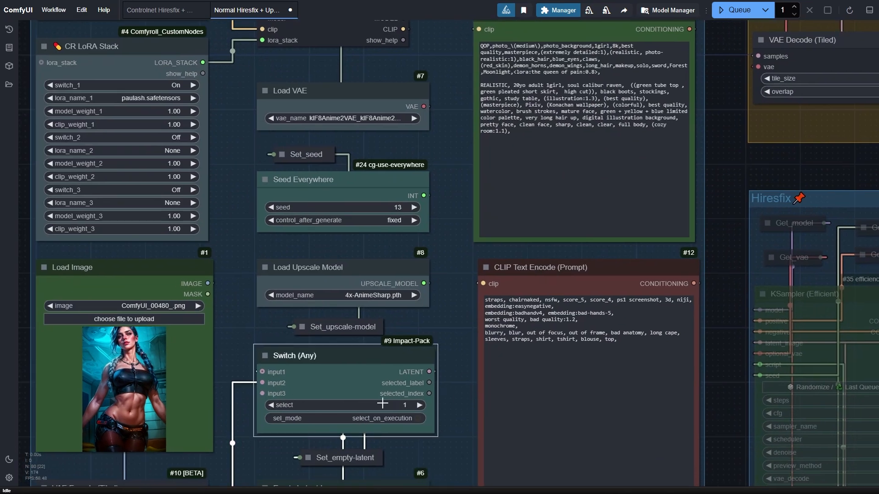
left_click_drag(707, 194, 496, 399)
left_click(680, 183)
type("0.")
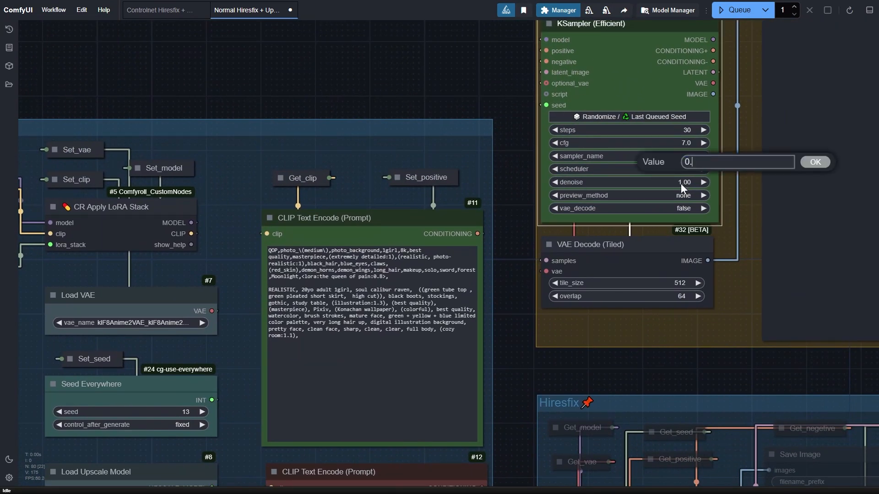
type("5")
key("Return")
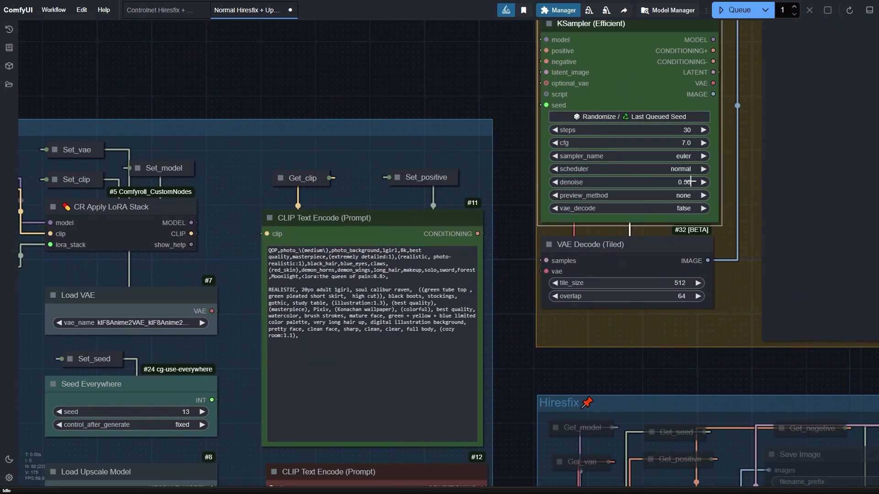
Step: Set the active KSampler (Efficient) node's denoise to 1 and the Switch (Any) node's select value to 1
left_click(691, 181)
type("1")
key("Return")
left_click_drag(528, 402, 764, 146)
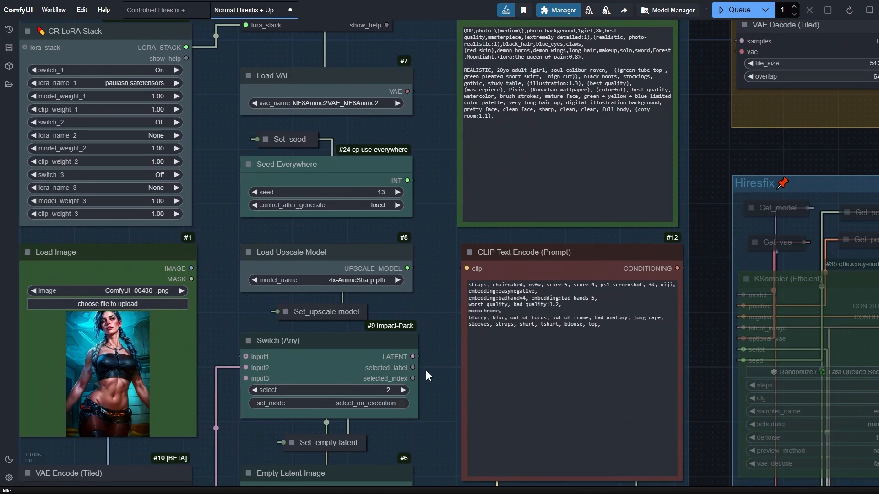
left_click(254, 390)
Step: Switch to the Controlnet Hiresfix workflow and examine its Load ControlNet Model, Controlnet image and AIO Aux Preprocessor nodes
left_click_drag(429, 269, 408, 368)
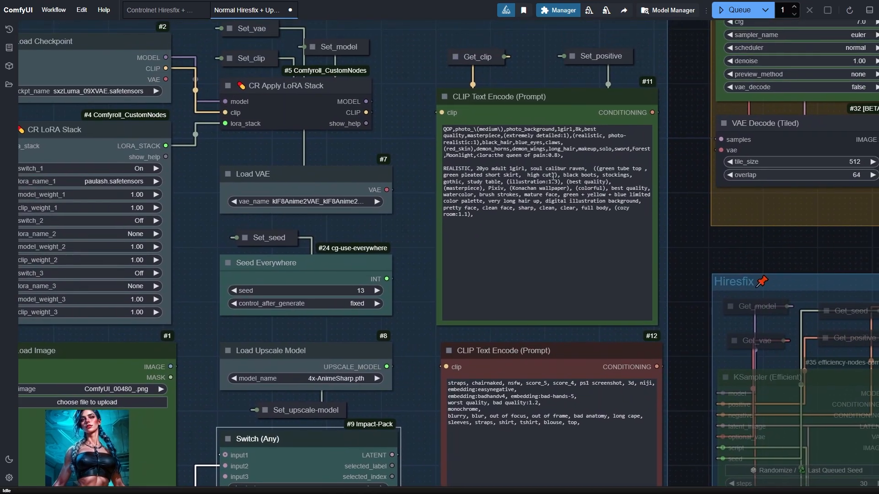
left_click_drag(413, 99, 554, 67)
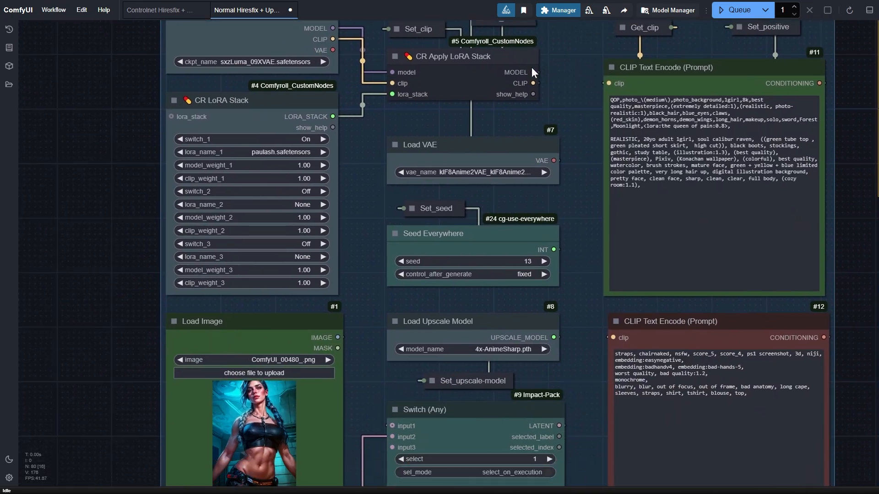
left_click(164, 13)
left_click_drag(129, 253, 71, 276)
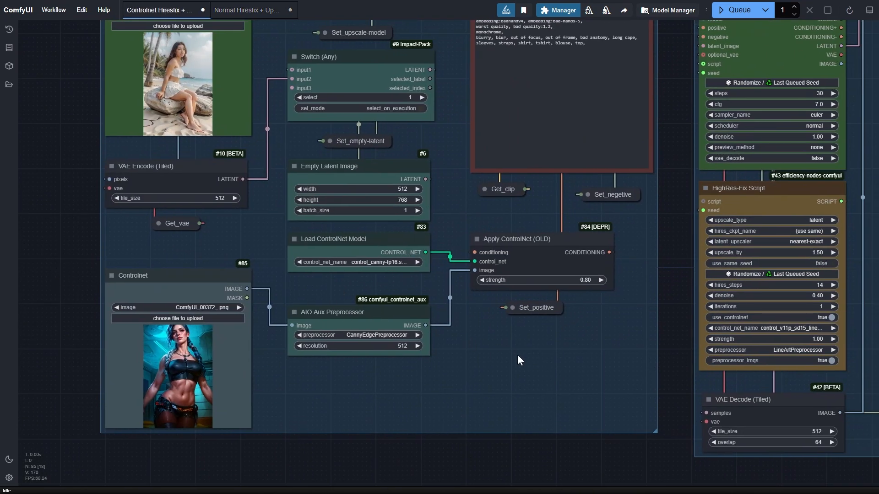
left_click_drag(405, 278, 388, 279)
left_click(369, 263)
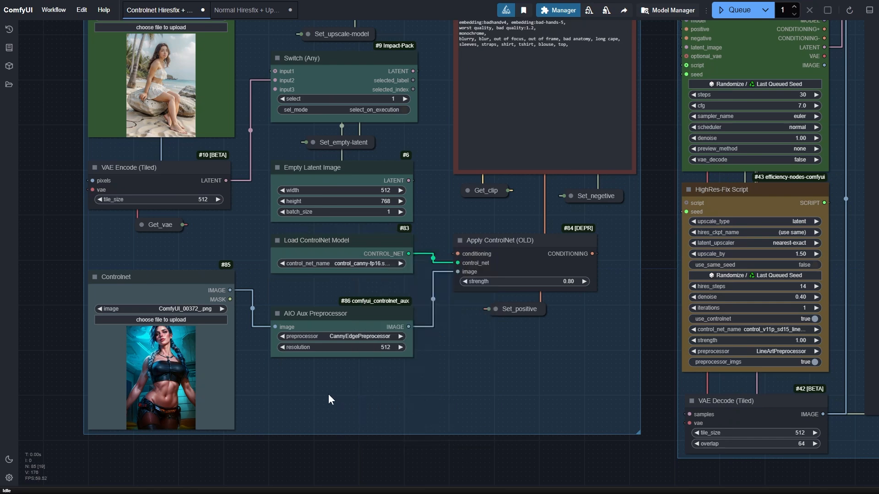
left_click(183, 320)
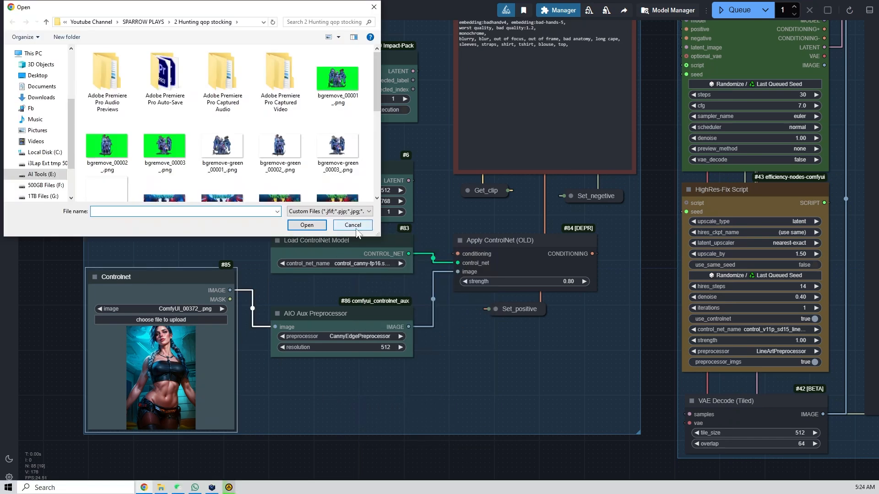
key("Escape")
left_click(360, 329)
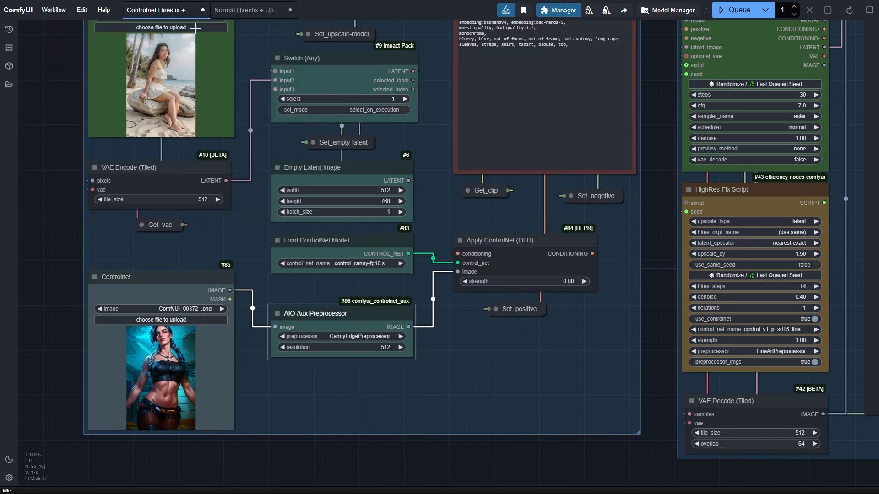
Step: Return to the Normal Hiresfix workflow and expand the Set_vae, Set_clip and Get_clip nodes to inspect their constants
left_click(235, 10)
left_click(377, 142)
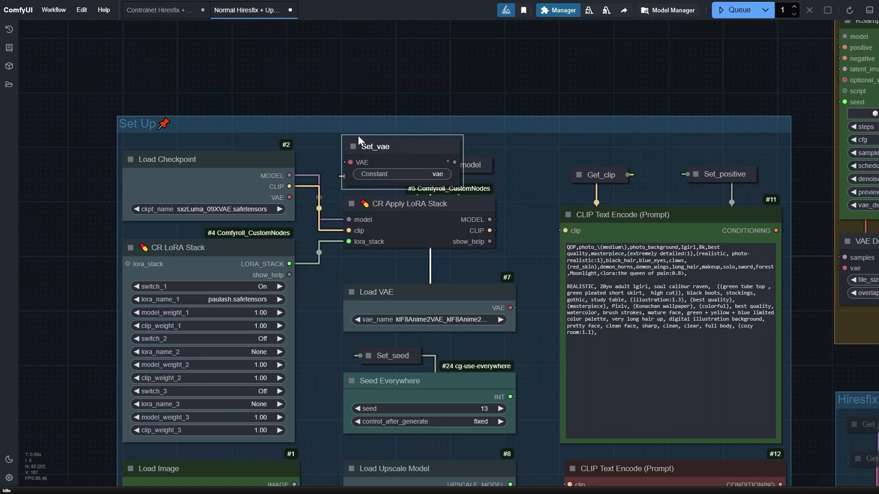
left_click(368, 176)
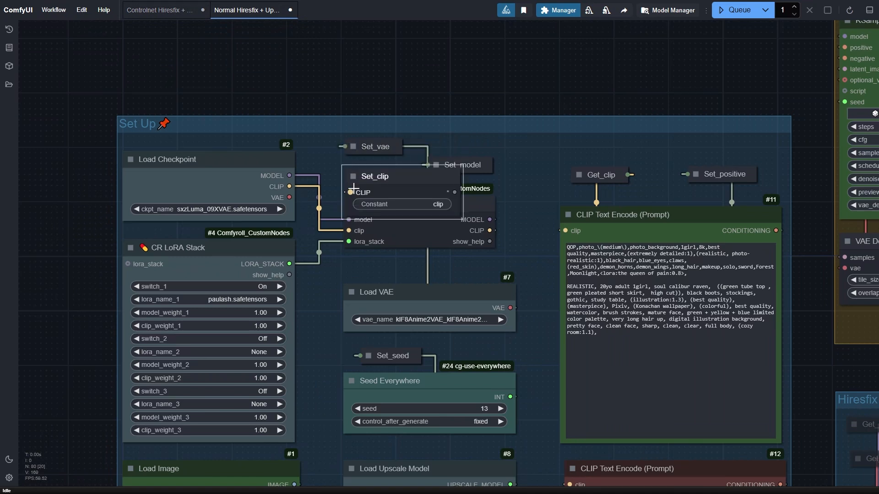
left_click(578, 176)
left_click(579, 176)
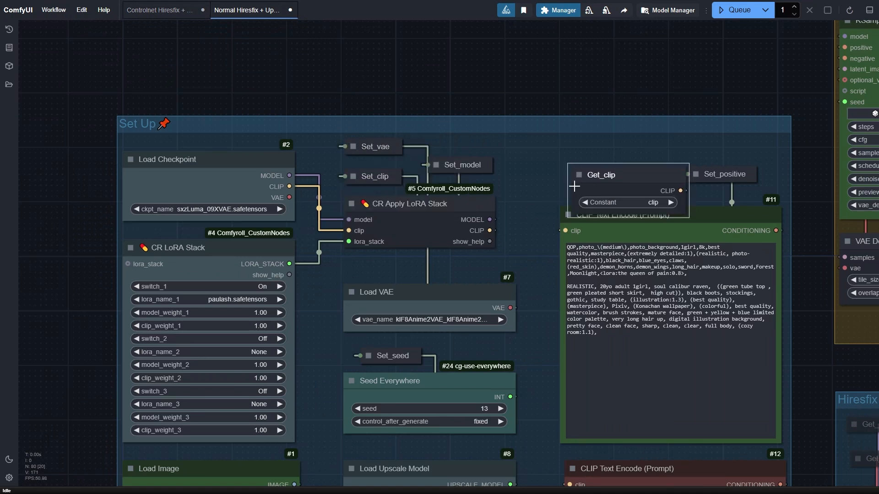
Step: Move the collapsed Get_clip node farther up from the positive prompt node and shift the Set_clip node slightly
left_click_drag(557, 173, 548, 154)
left_click(548, 154)
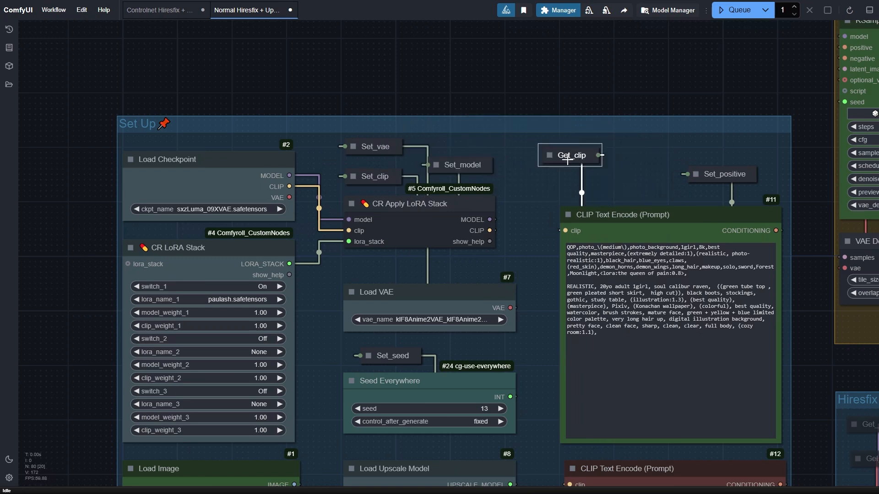
left_click(354, 176)
mouse_move(358, 180)
left_mouse_down()
mouse_move(543, 169)
mouse_move(540, 192)
mouse_move(350, 170)
mouse_move(362, 174)
left_mouse_up()
left_click(344, 170)
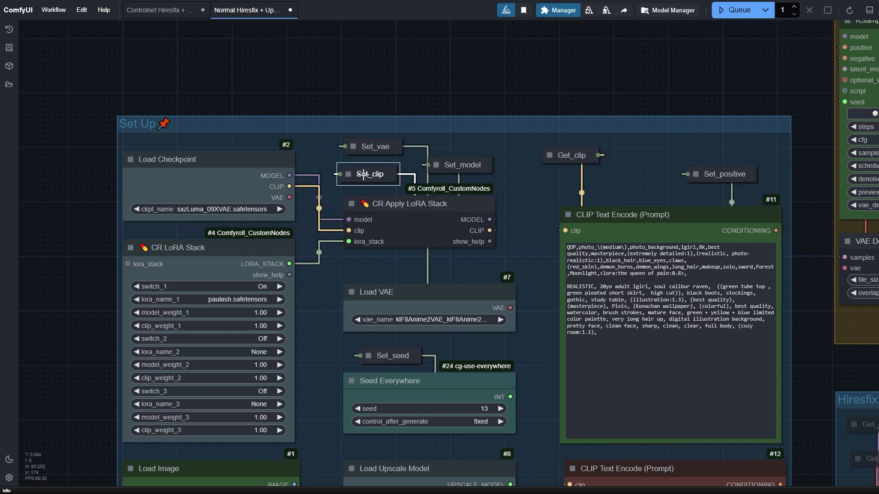
Step: Set the Hiresfix group's nodes to always run
left_click(646, 175)
left_click_drag(646, 178, 551, 94)
scroll(713, 256, "down", 2)
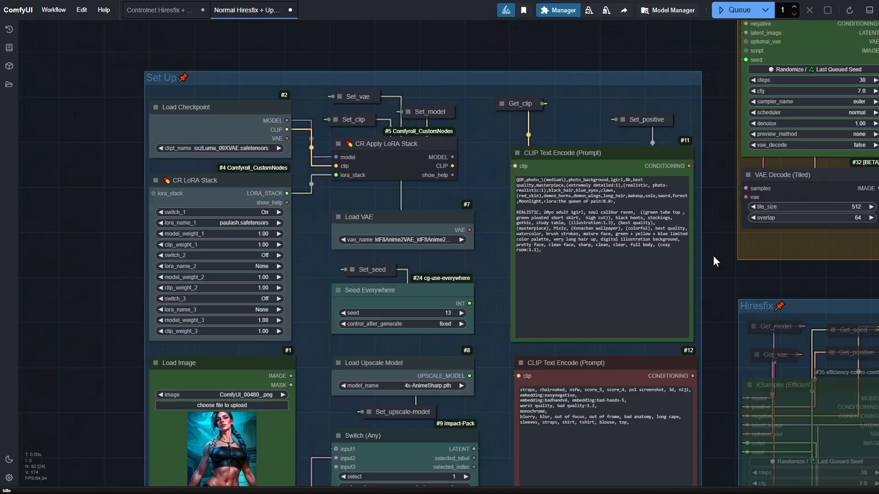
left_click_drag(709, 348, 536, 151)
right_click(727, 206)
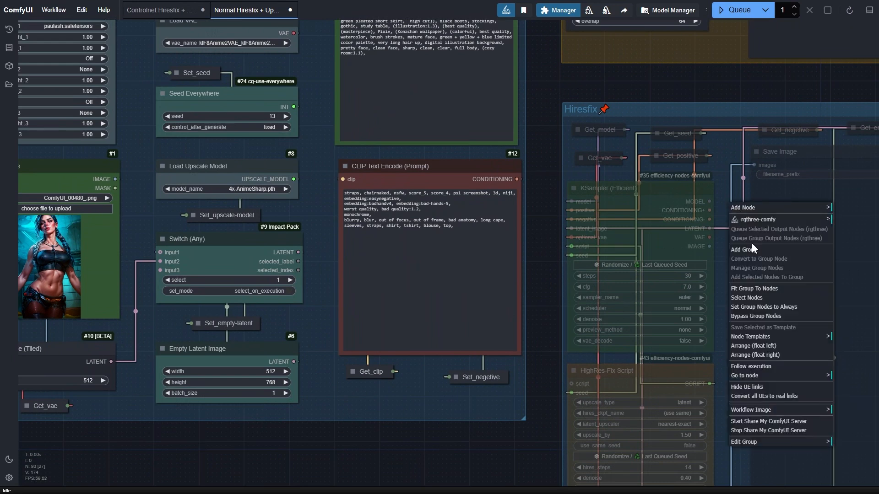
right_click(718, 154)
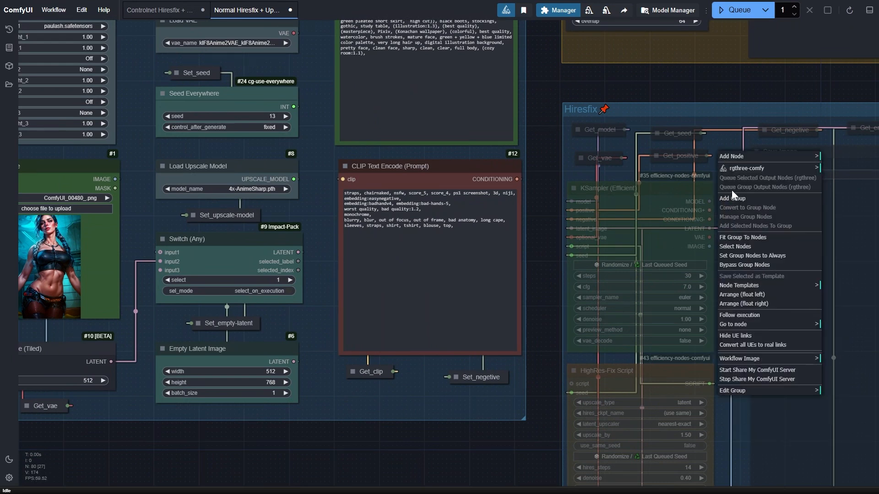
left_click(756, 258)
Step: Look over the Hiresfix group's KSampler (Efficient) and HighRes-Fix Script nodes, and set the group's nodes to never run
left_click_drag(538, 260, 504, 151)
scroll(561, 308, "up", 3)
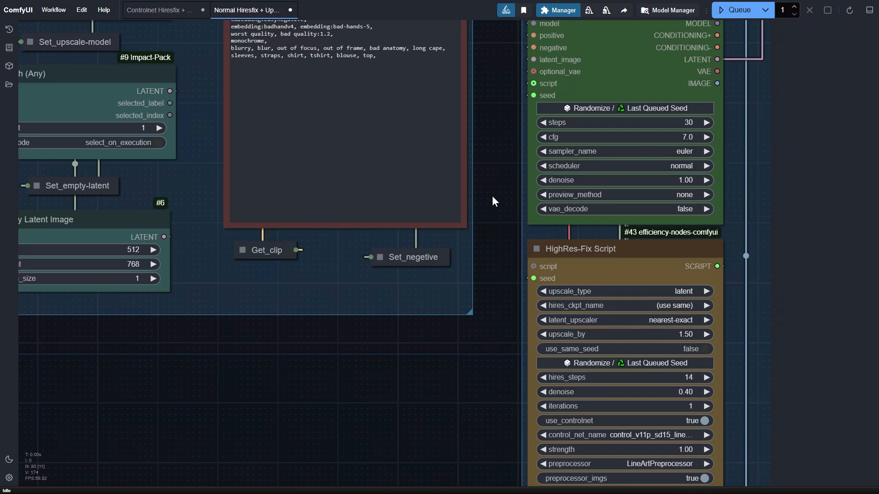
scroll(492, 201, "down", 3)
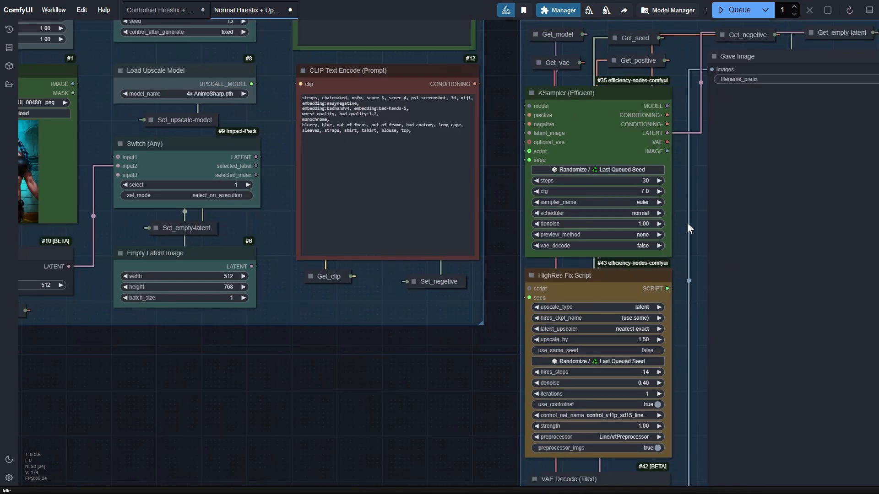
left_click_drag(687, 224, 643, 286)
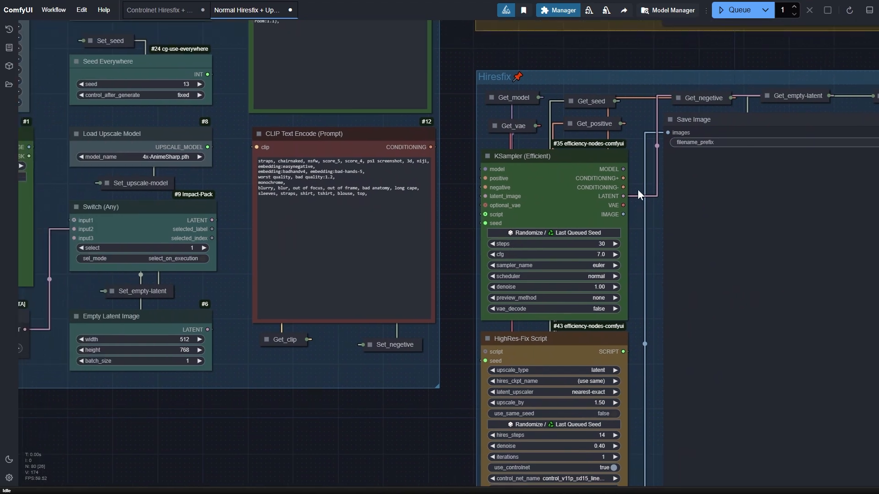
right_click(635, 117)
left_click(609, 60)
left_click_drag(609, 59, 545, 289)
right_click(549, 277)
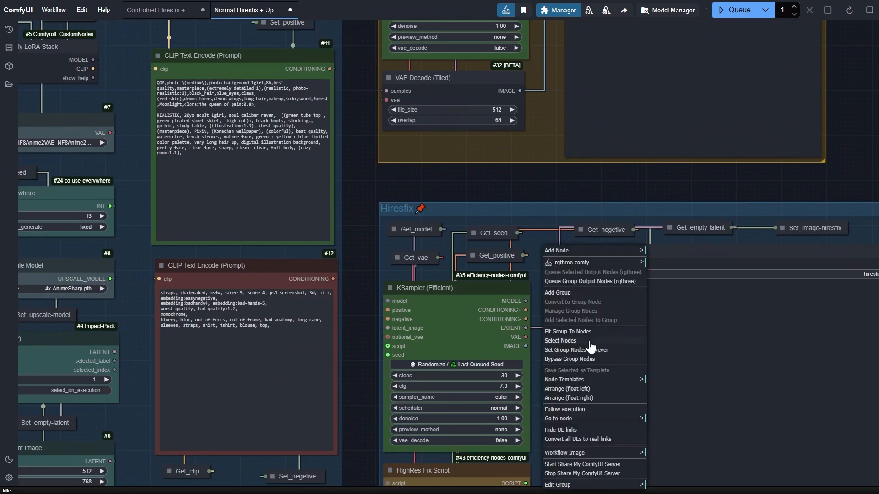
left_click(576, 349)
Step: Raise the Seed Everywhere node's seed to 14 and set it back to 13 while comparing it with the Base Gen sampler
left_click_drag(529, 188, 627, 418)
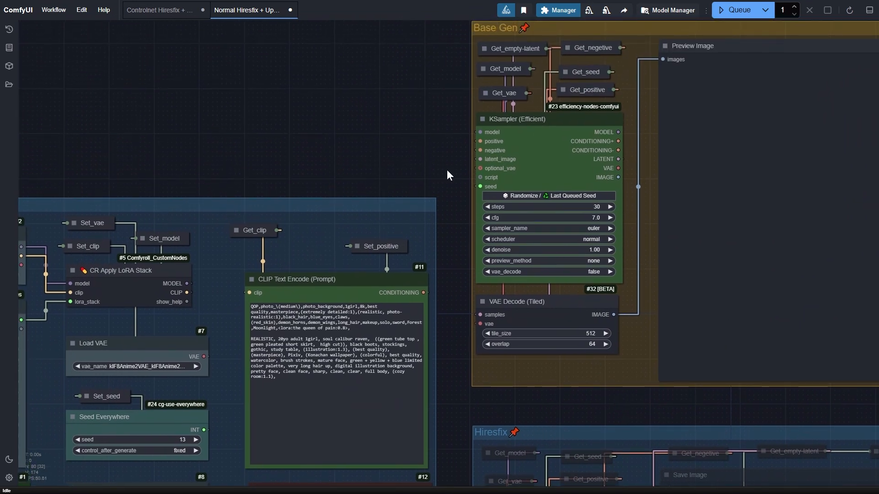
left_click_drag(430, 141, 585, 44)
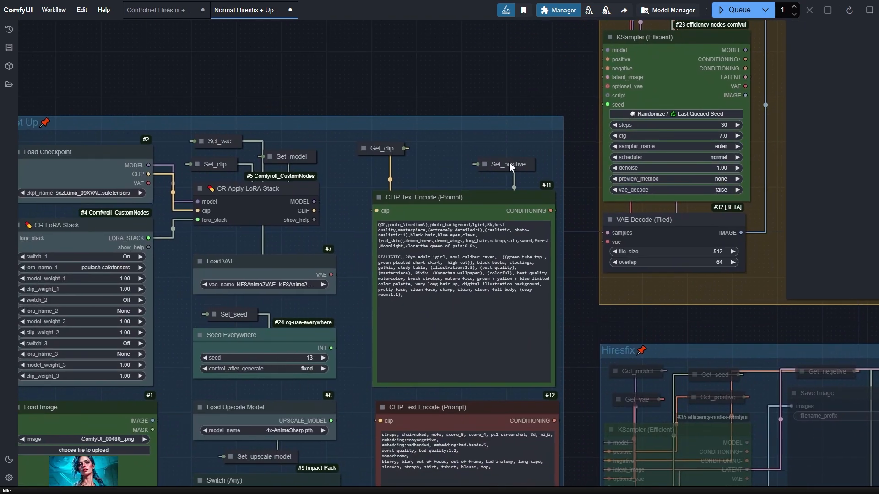
left_click(323, 357)
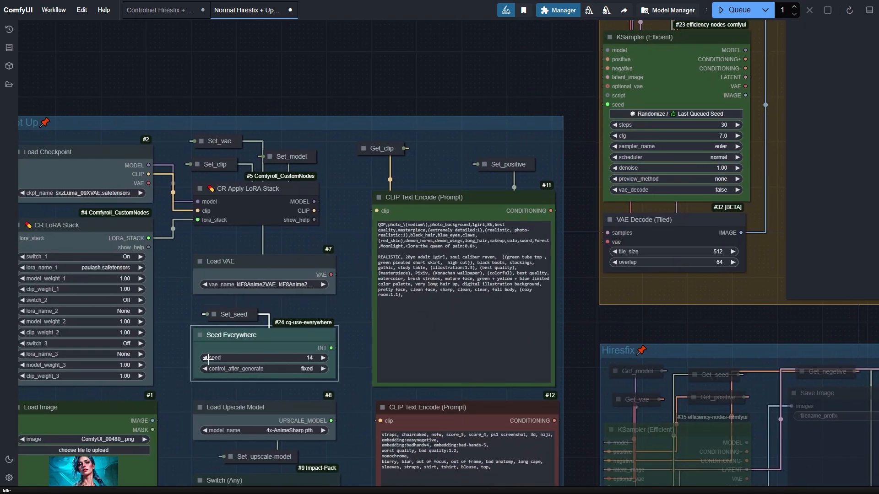
left_click_drag(551, 87, 368, 159)
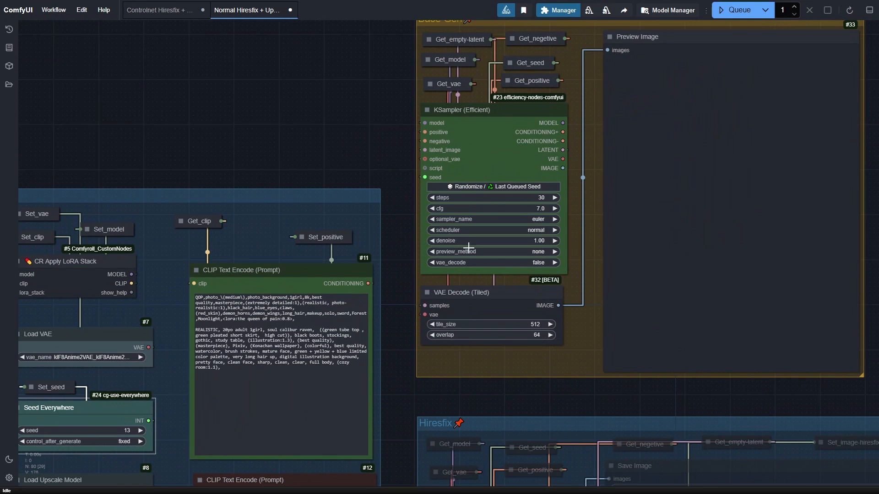
left_click_drag(357, 126, 478, 51)
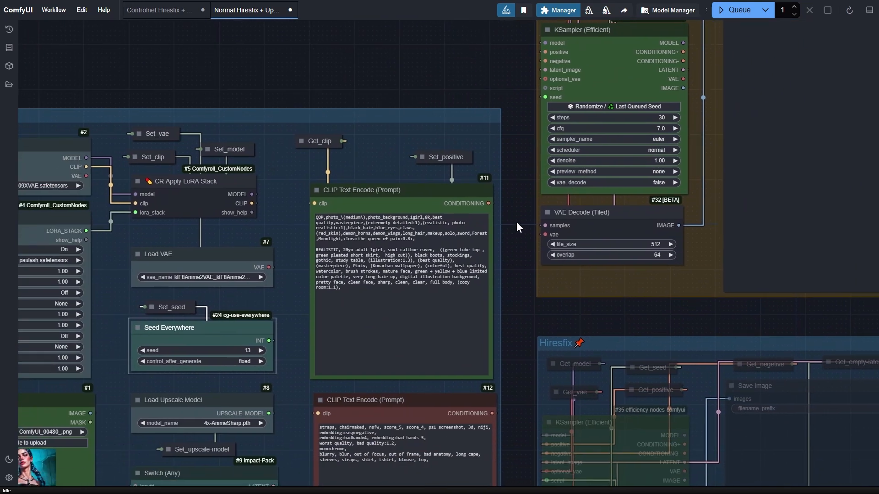
left_click_drag(516, 224, 564, 158)
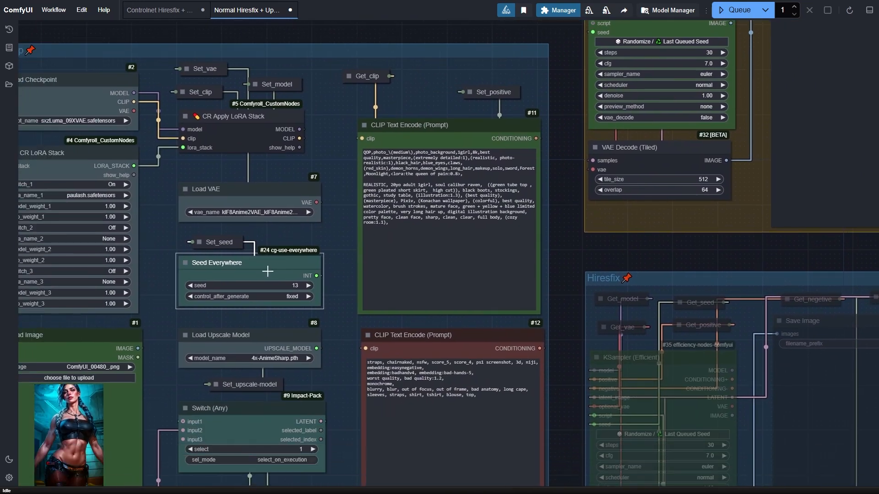
left_click_drag(567, 199, 462, 369)
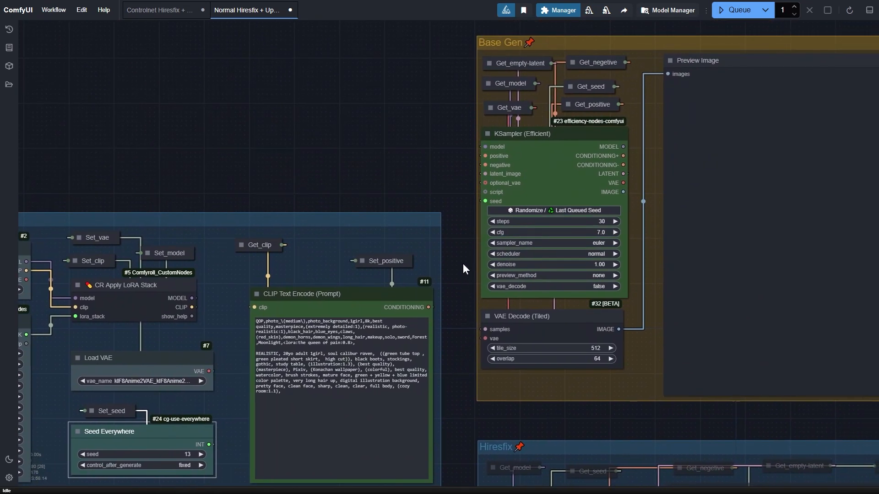
Step: Go through the Base Gen group's KSampler, VAE Decode (Tiled) and Preview Image nodes, and run the base generation
left_click(531, 164)
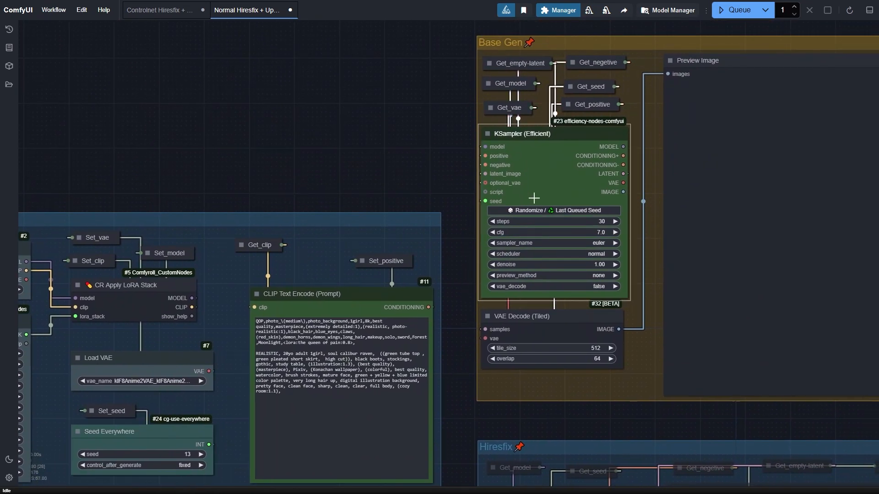
left_click(538, 327)
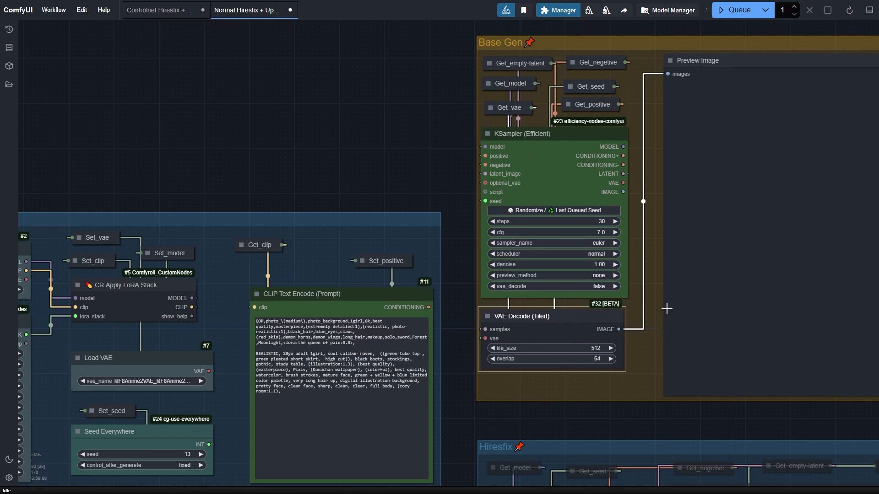
left_click(711, 233)
left_click_drag(405, 145, 280, 151)
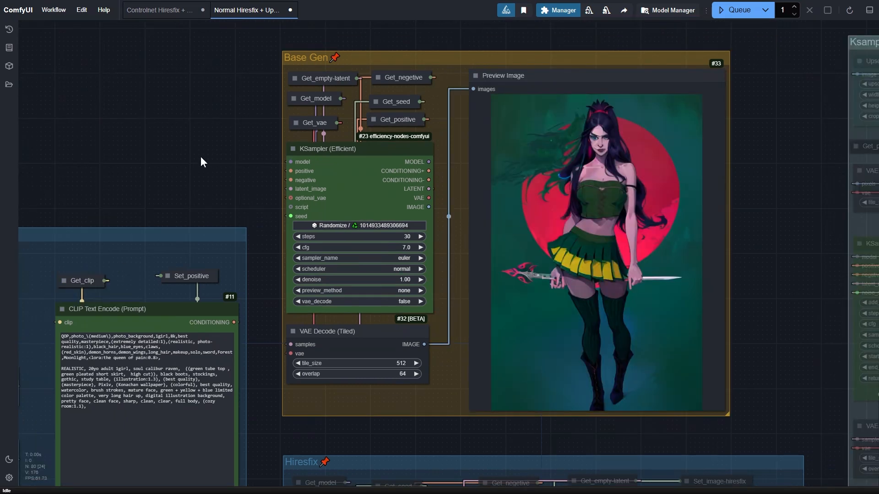
Step: Set lora_name_1 in the CR LoRA Stack to "the queen of pain.safetensors" and queue another base generation
left_click_drag(200, 157, 608, 50)
left_click_drag(419, 72, 512, 66)
left_click(282, 276)
type("queen")
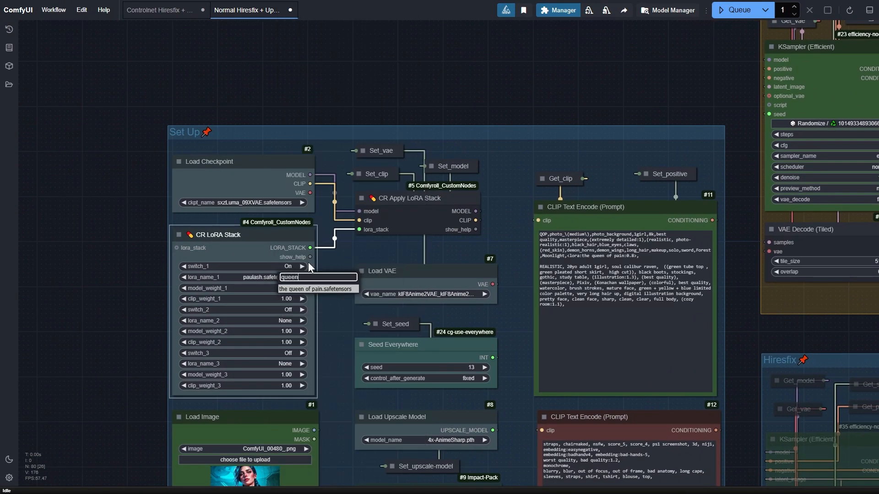
left_click(316, 308)
left_click_drag(647, 132, 254, 147)
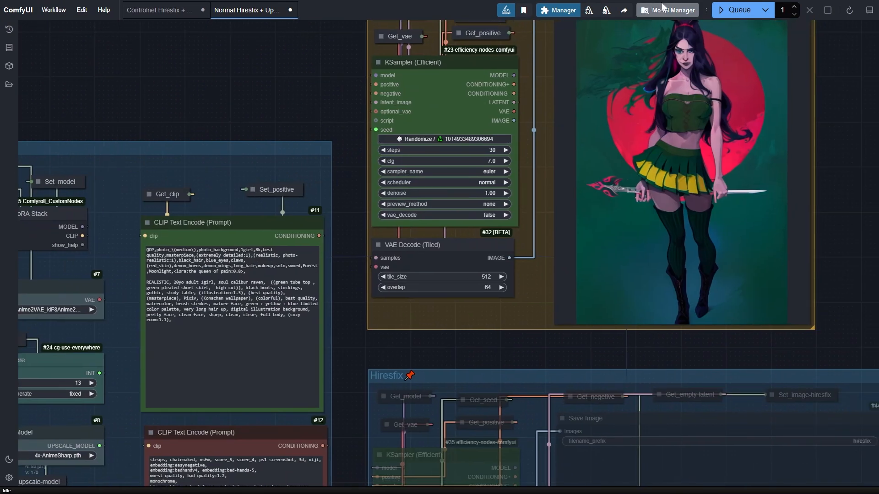
left_click(731, 13)
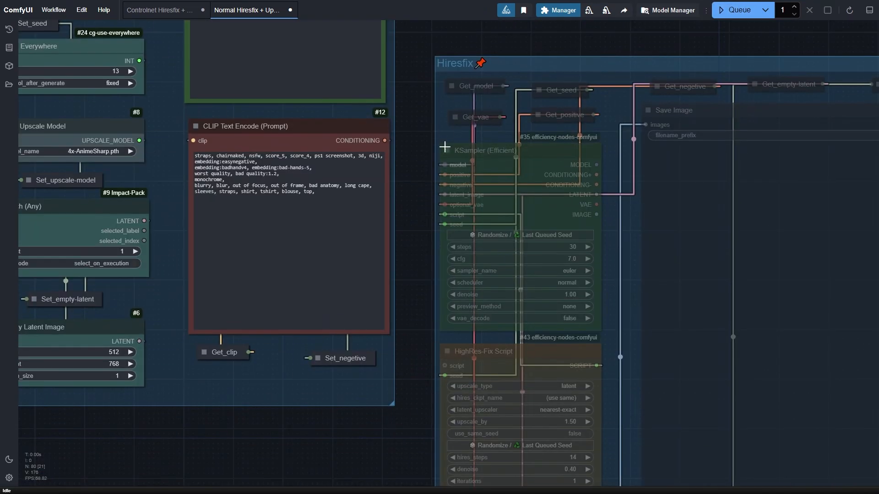
Step: Reactivate the Hiresfix group by setting all its nodes to always run
right_click(446, 119)
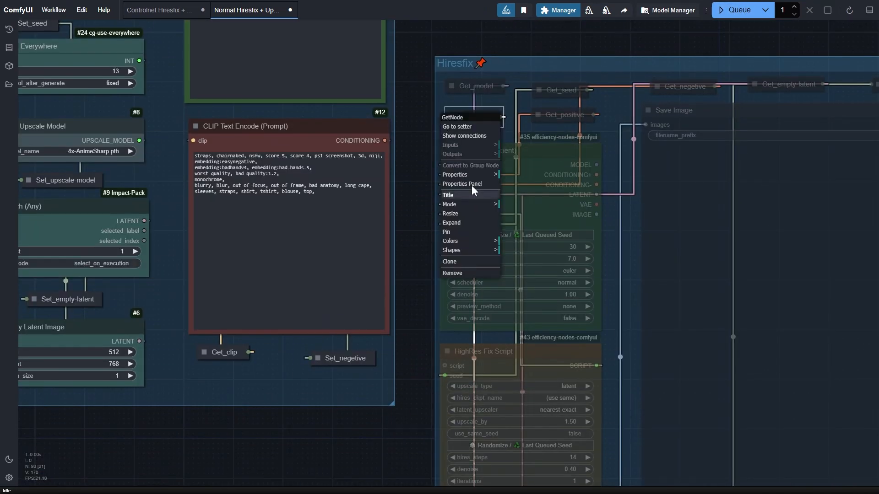
right_click(622, 100)
left_click(661, 202)
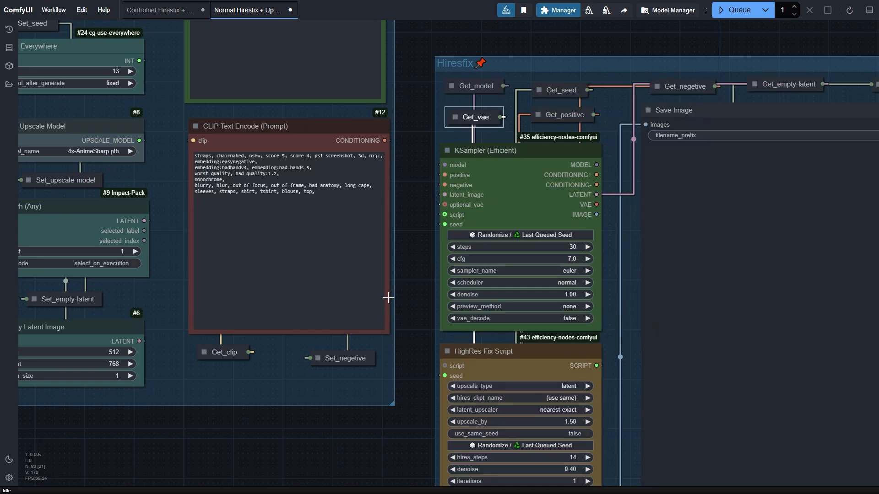
Step: Examine how the Hiresfix group's KSampler (Efficient), HighRes-Fix Script and VAE Decode (Tiled) nodes are set up and connected
left_click_drag(424, 316, 441, 119)
scroll(450, 183, "up", 3)
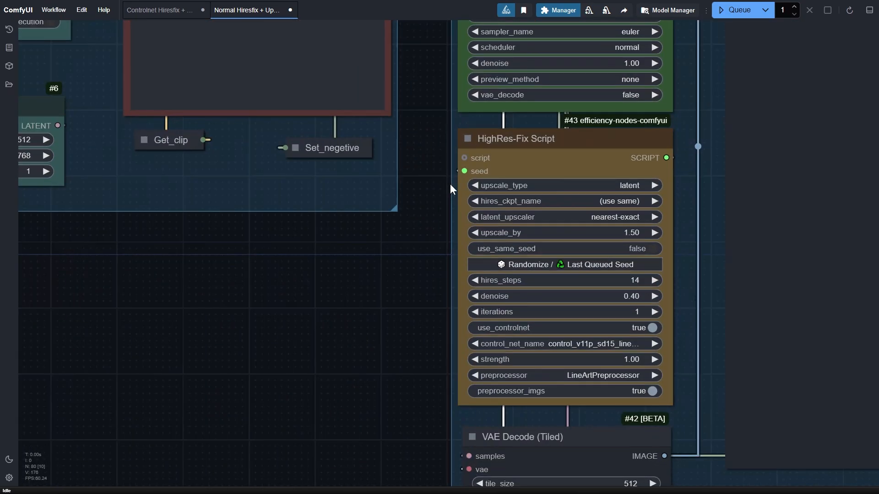
left_click_drag(450, 184, 455, 370)
scroll(454, 370, "down", 2)
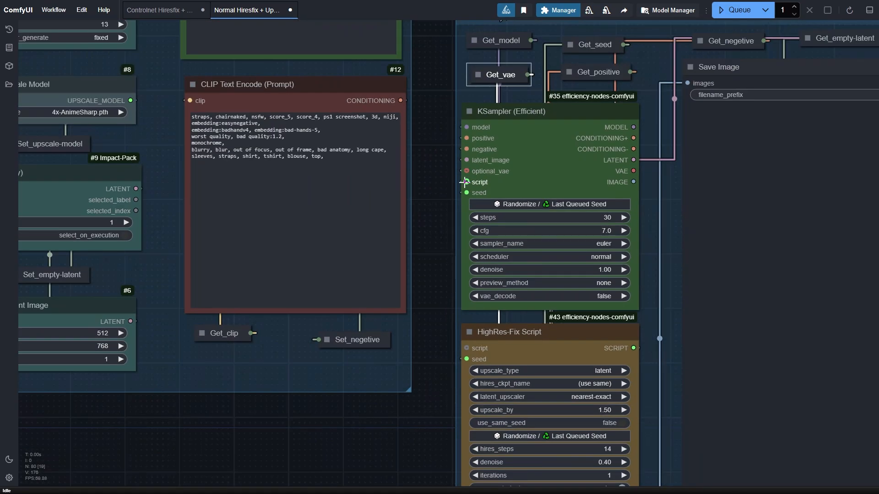
left_click_drag(445, 265, 439, 120)
scroll(431, 202, "up", 2)
scroll(431, 201, "down", 3)
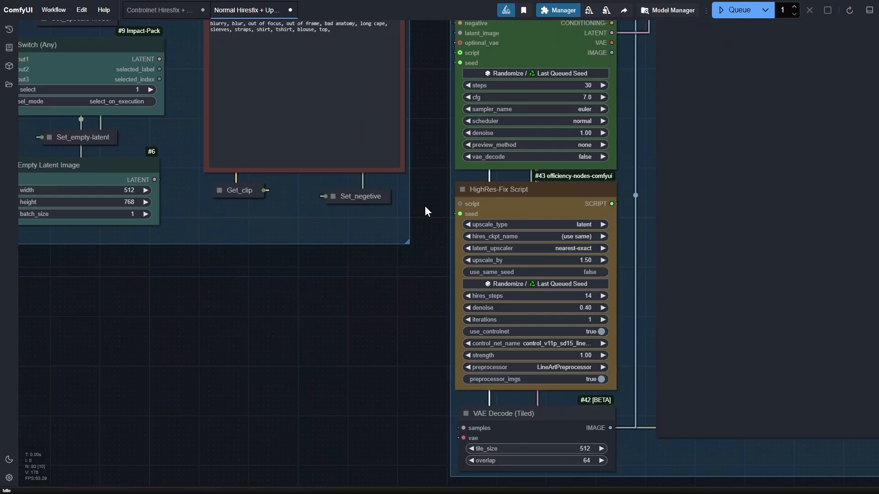
scroll(425, 211, "down", 10)
scroll(530, 108, "up", 10)
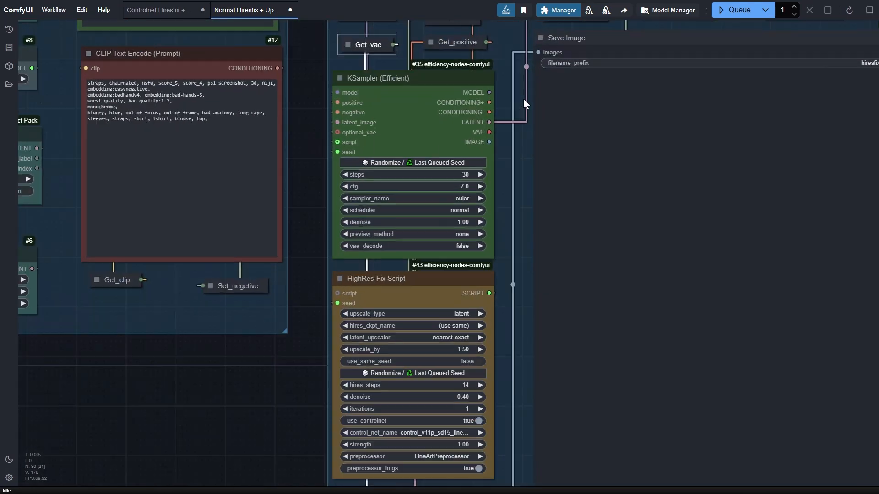
scroll(523, 98, "down", 5)
scroll(394, 267, "up", 8)
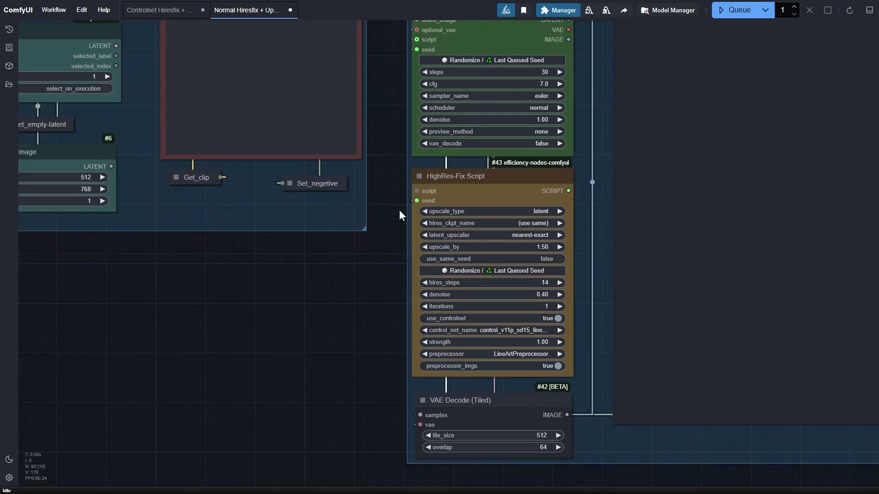
Step: Examine the HighRes-Fix Script node's upscale, hires_steps, denoise, ControlNet and preprocessor settings up close
left_click_drag(387, 227, 375, 182)
scroll(368, 192, "up", 1)
scroll(367, 202, "up", 1)
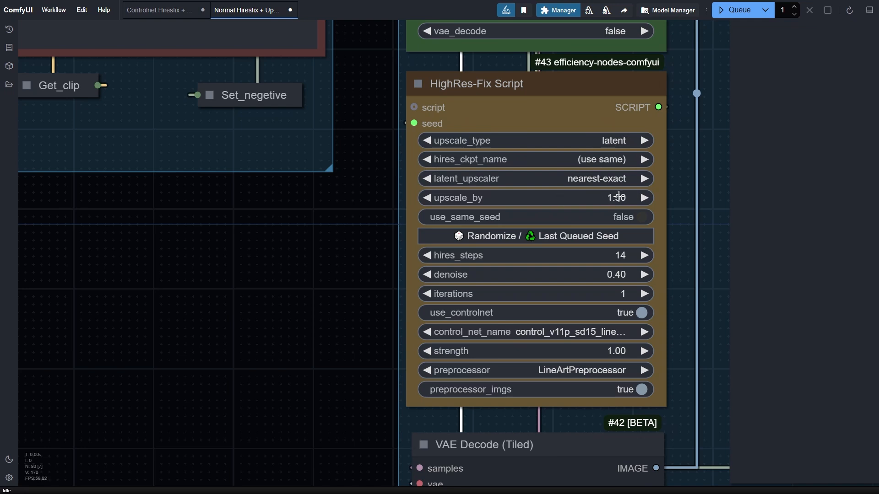
left_click_drag(365, 284, 357, 220)
scroll(357, 220, "down", 12)
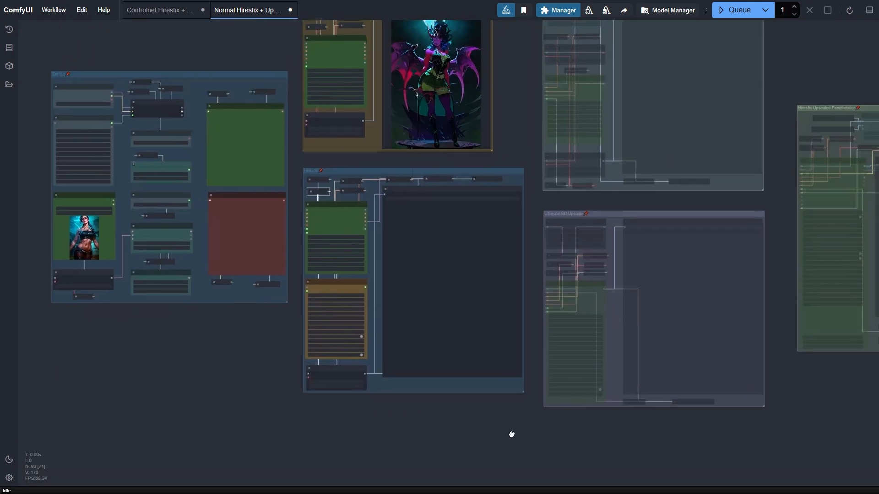
scroll(276, 353, "up", 3)
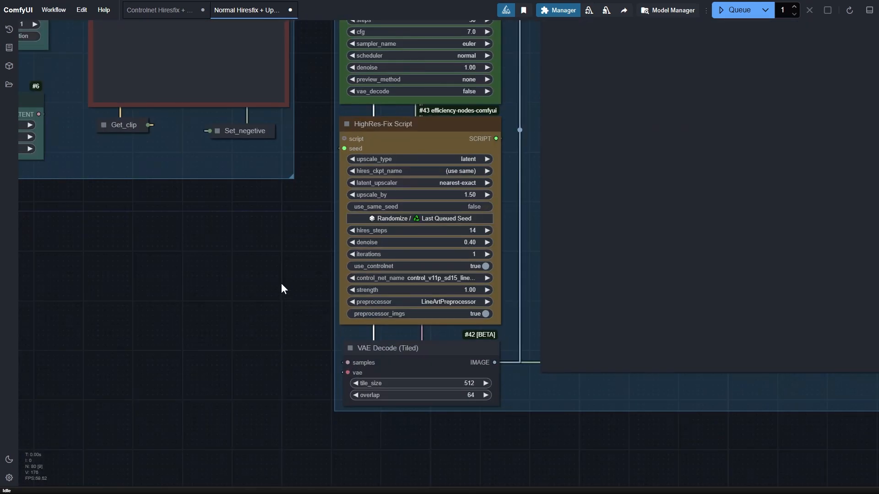
left_click_drag(281, 284, 320, 330)
scroll(322, 326, "up", 4)
left_click_drag(327, 290, 288, 264)
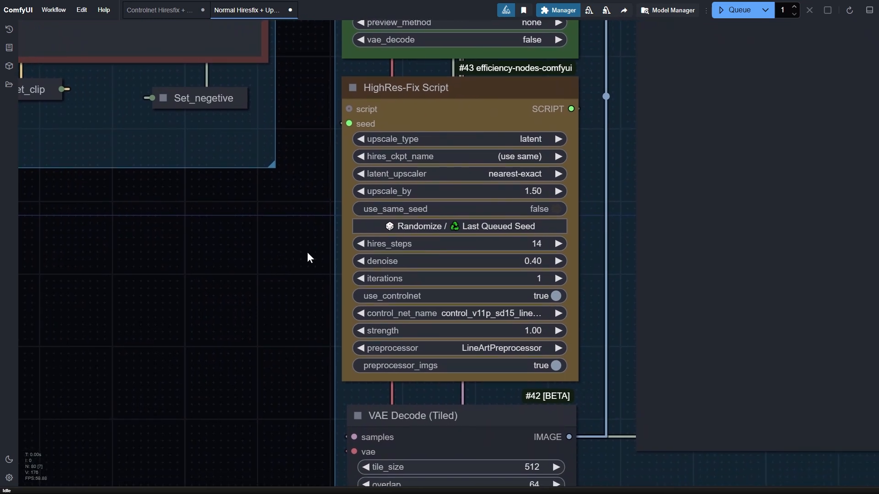
left_click_drag(308, 258, 311, 220)
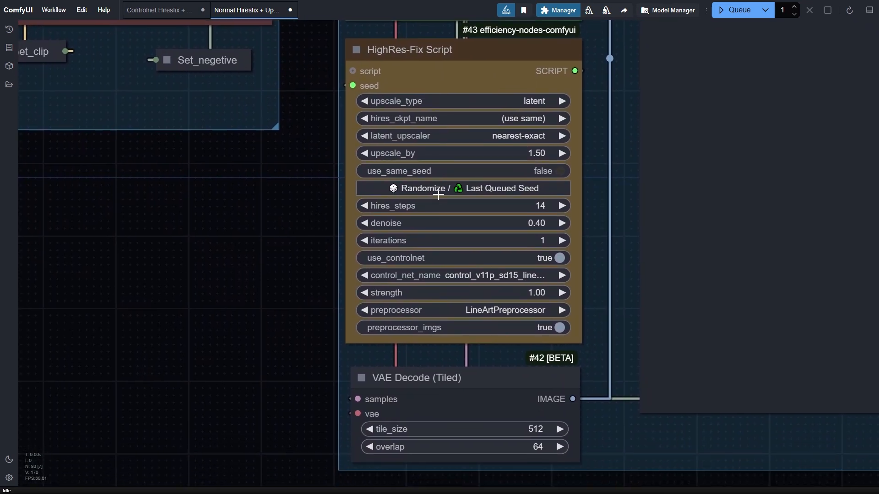
scroll(520, 148, "down", 1)
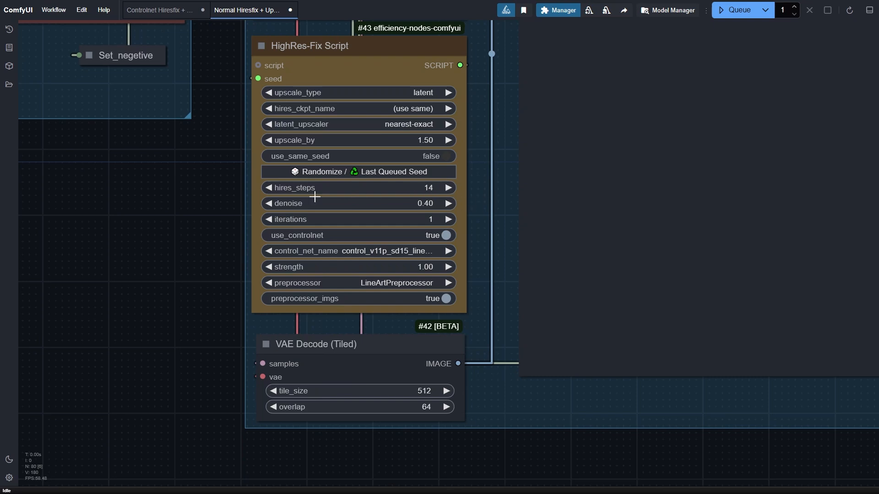
left_click_drag(189, 195, 204, 208)
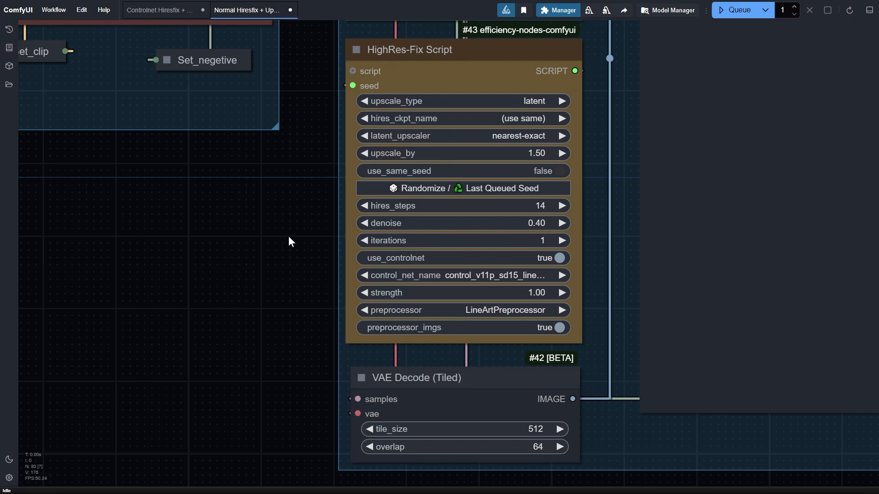
left_click_drag(290, 235, 286, 186)
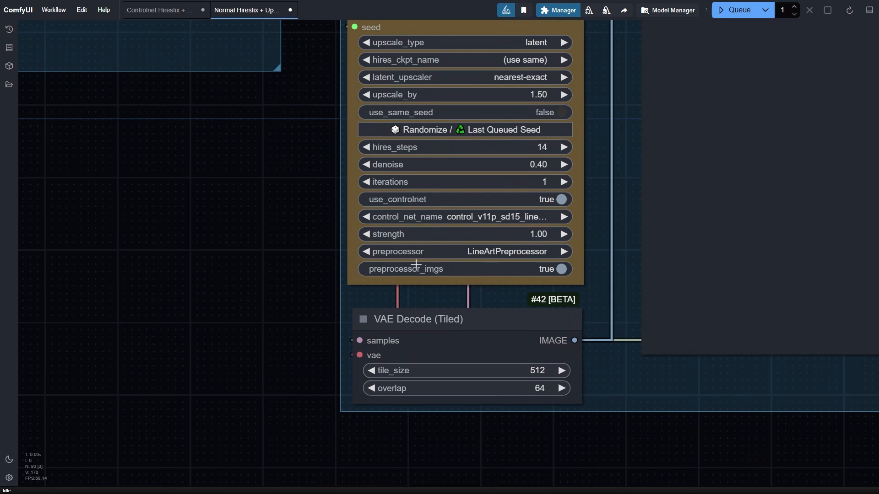
Step: Browse the ControlNet models available for control_net_name in the HighRes-Fix Script node, keeping the current choice
left_click(455, 218)
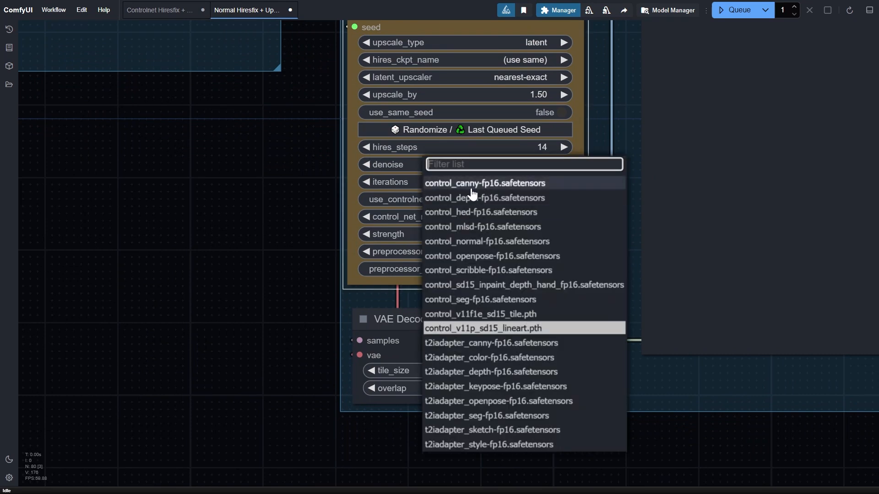
left_click(281, 280)
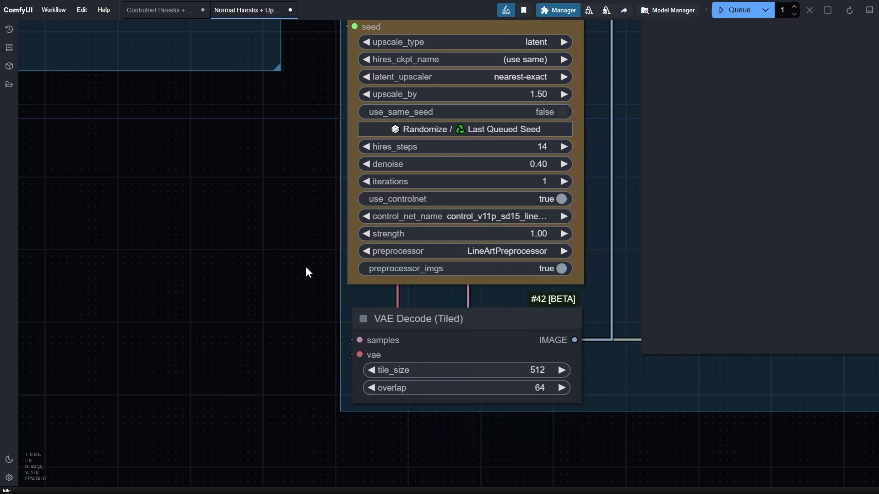
left_click_drag(292, 259, 284, 259)
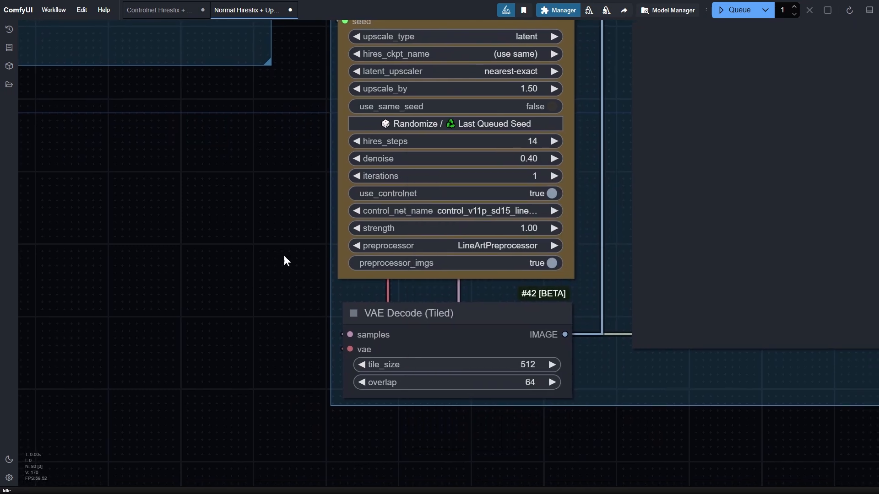
Step: Switch use_controlnet off and back on in the HighRes-Fix Script node to show its optional settings
left_click(547, 193)
left_click(546, 194)
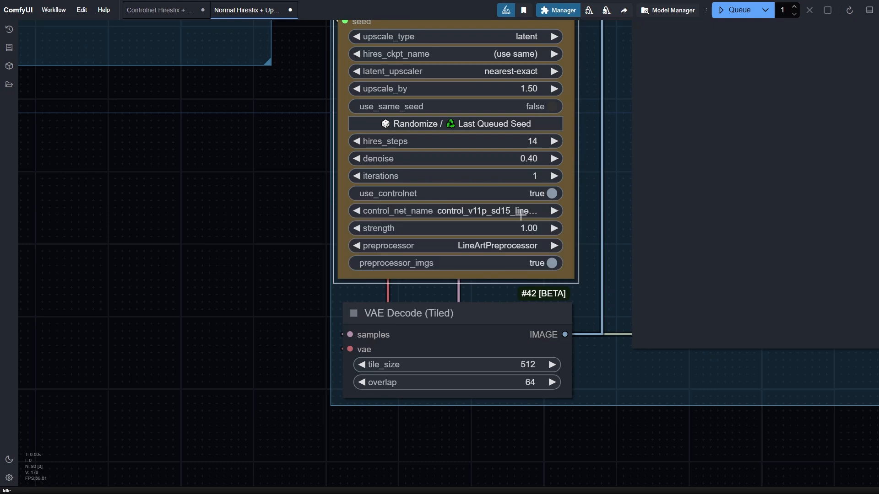
left_click_drag(286, 262, 239, 254)
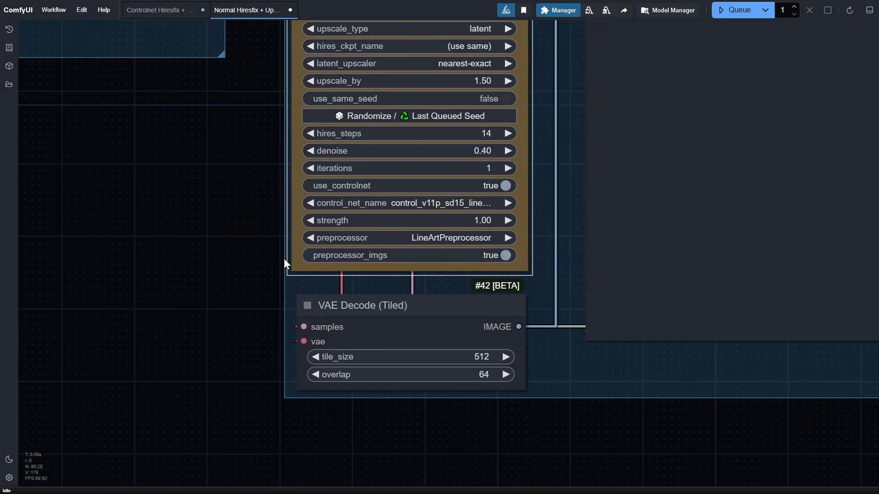
left_click(504, 185)
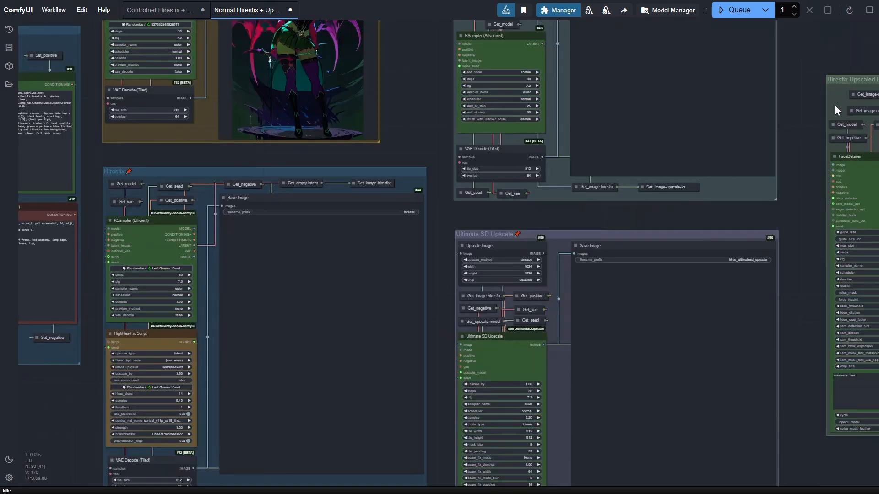
Step: Set all nodes in the Hiresfix Upscaled, Ksampler Upscale, Ultimate SD Upscale and Hiresfix groups to never run
right_click(834, 104)
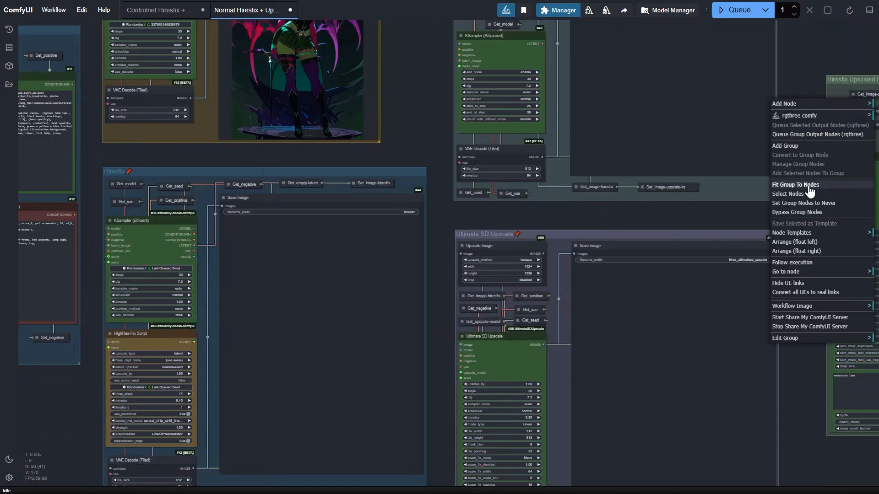
left_click(792, 202)
right_click(556, 183)
left_click(579, 281)
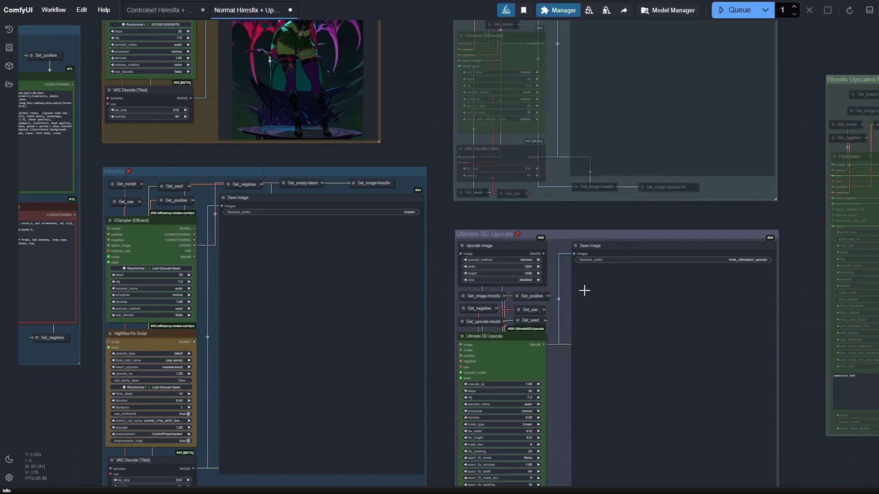
right_click(560, 266)
left_click(588, 353)
left_click_drag(428, 135, 869, 163)
right_click(568, 258)
left_click(591, 329)
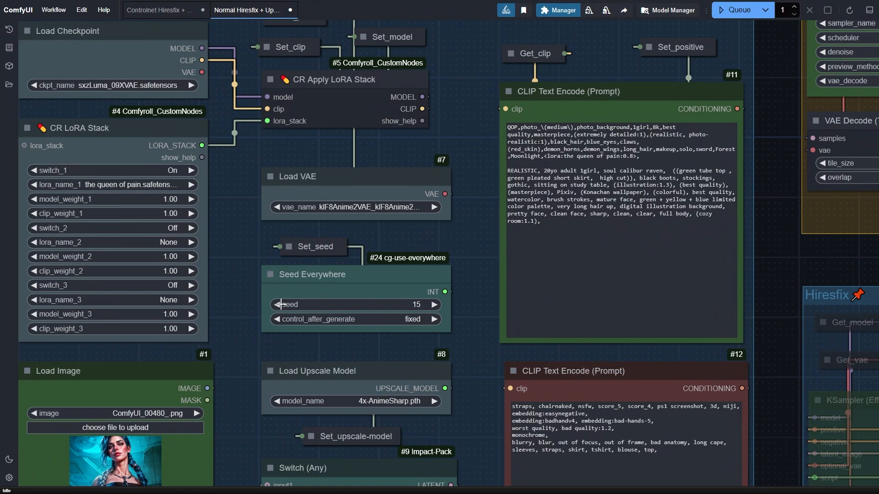
Step: Set the Seed Everywhere seed to 13 and queue a base generation
left_click(281, 305)
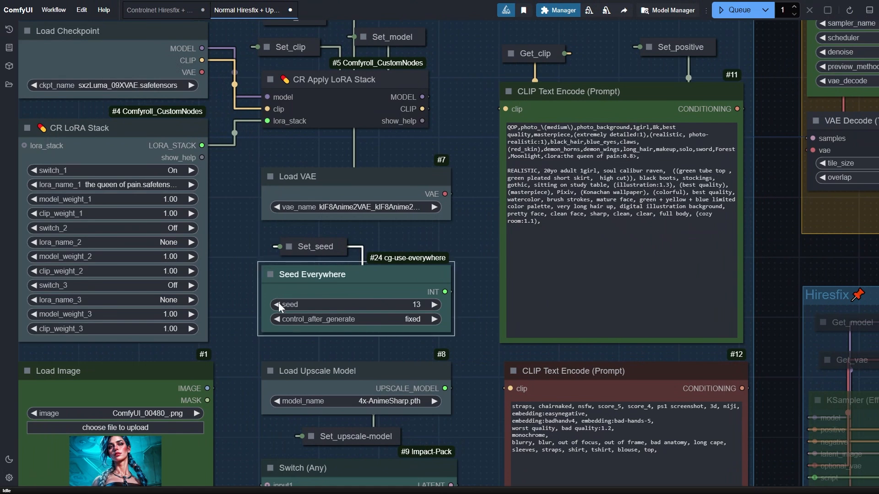
left_click_drag(823, 273, 361, 405)
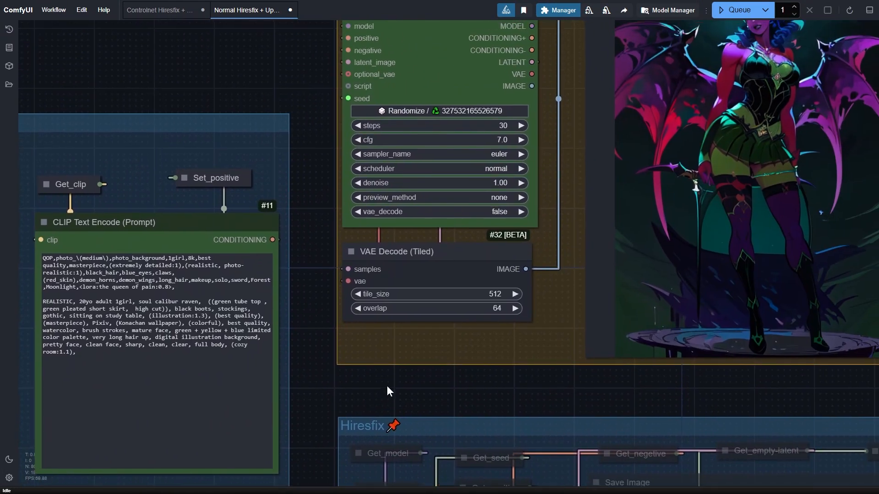
scroll(390, 386, "down", 3)
left_click_drag(304, 131, 289, 180)
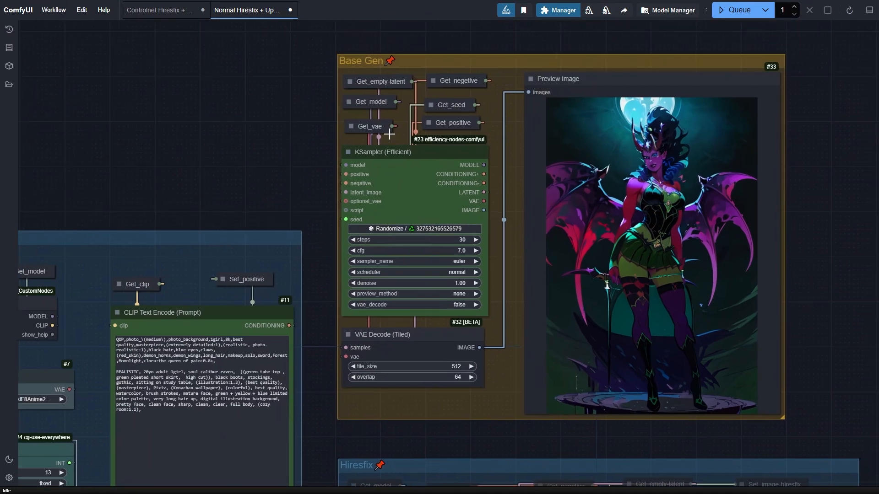
left_click(737, 10)
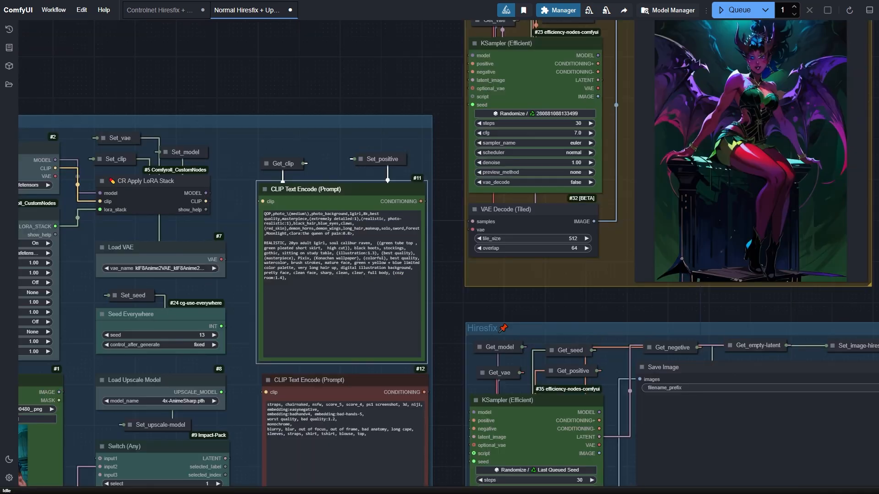
Step: Queue another base generation and view its image in the Base Gen preview
left_click_drag(663, 327, 593, 379)
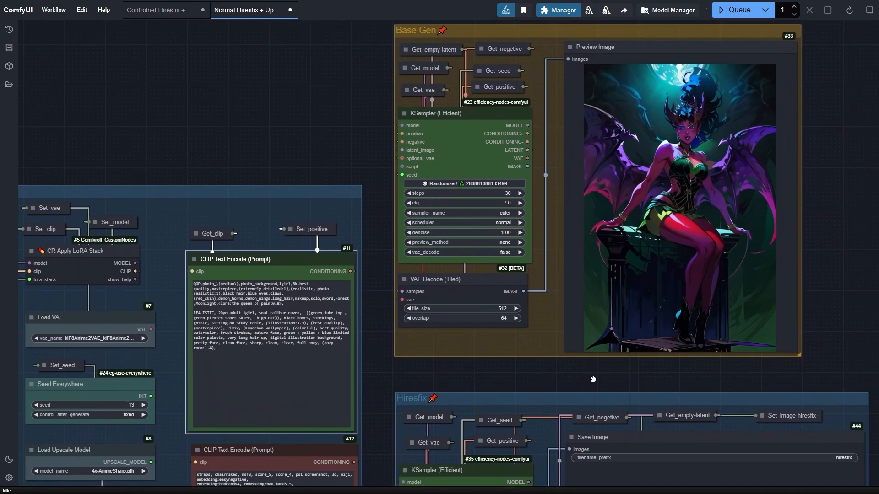
left_click(745, 21)
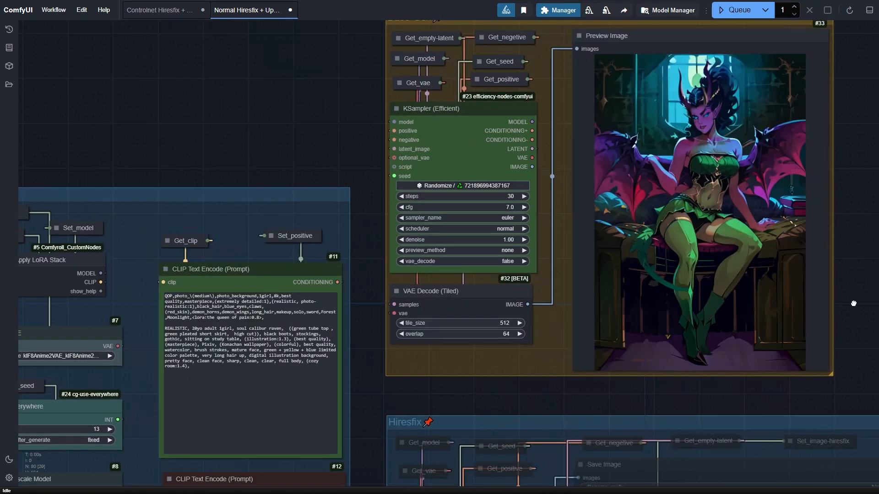
left_click_drag(853, 304, 851, 296)
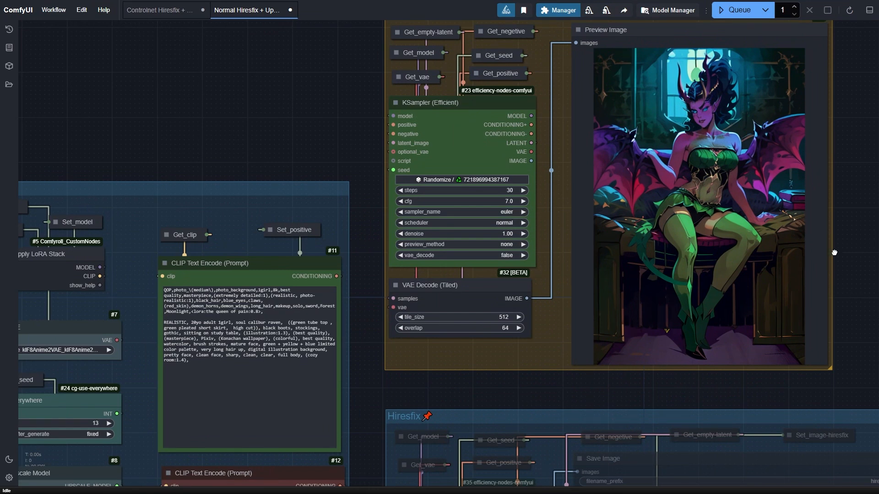
Step: Set the Base Gen group's nodes to never run and the Hiresfix group's nodes to always run
left_click_drag(833, 253, 846, 142)
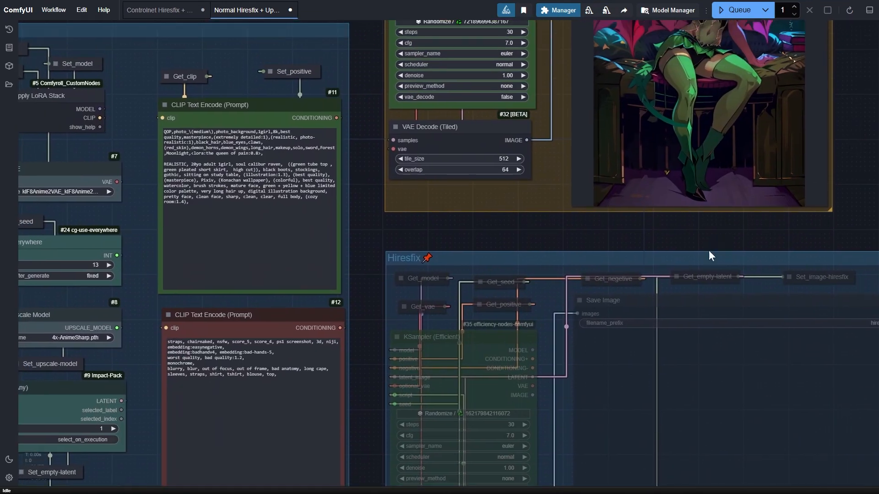
right_click(553, 203)
left_click(562, 299)
right_click(553, 296)
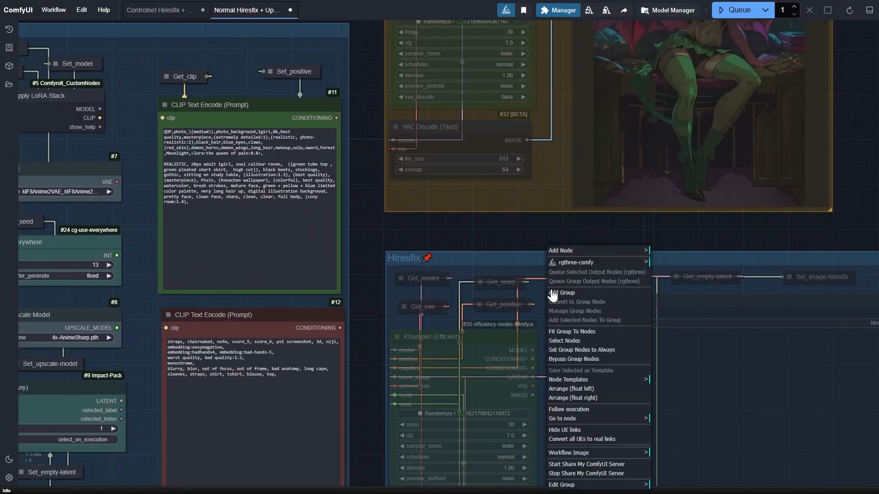
left_click(582, 349)
Step: Queue a Hiresfix generation with ControlNet enabled and inspect the image in the group's Save Image node
left_click_drag(533, 230, 602, 89)
scroll(593, 117, "down", 3)
left_click_drag(441, 396, 391, 399)
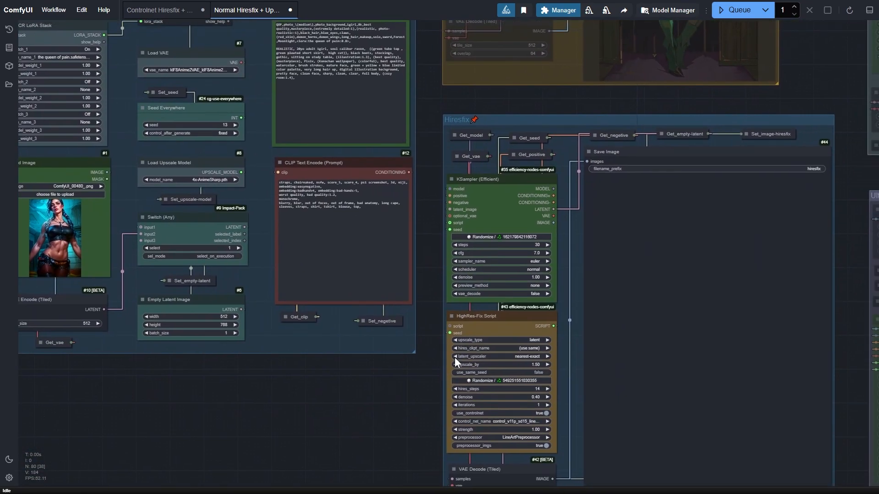
left_click(742, 14)
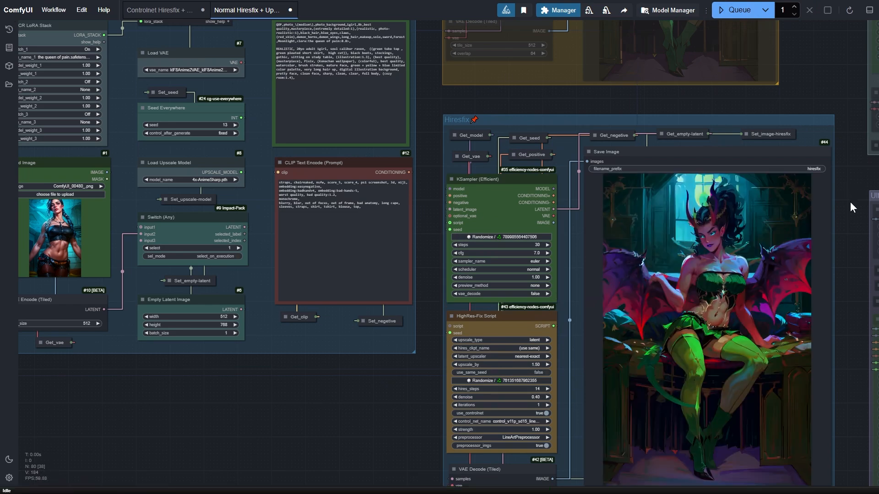
scroll(850, 201, "down", 3)
scroll(840, 155, "up", 2)
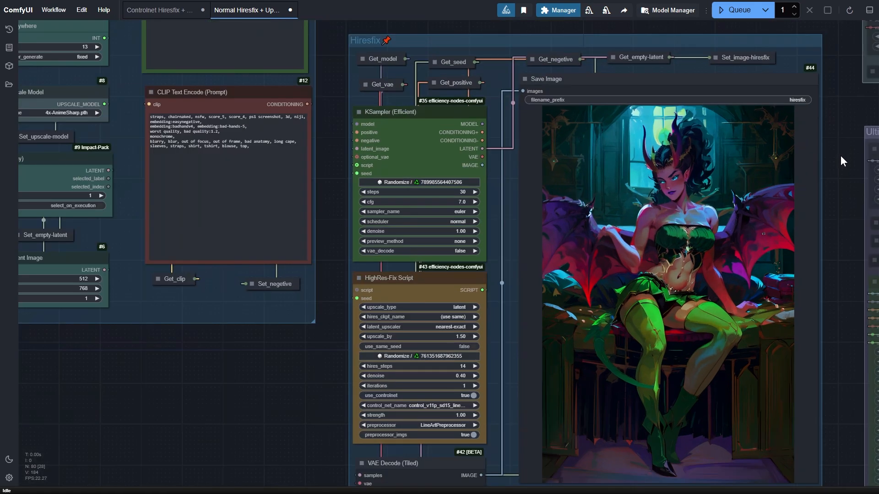
scroll(840, 155, "down", 1)
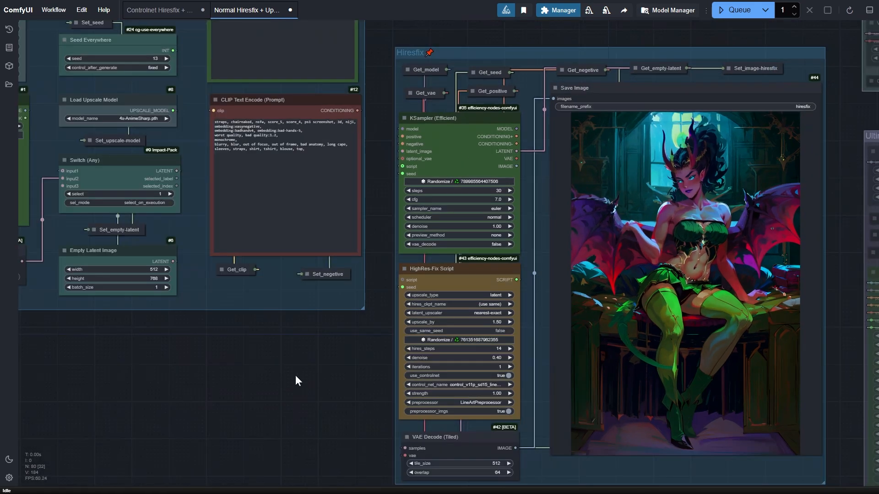
Step: Turn off use_controlnet in the HighRes-Fix Script node and queue another Hiresfix generation
scroll(256, 383, "up", 1)
scroll(260, 386, "up", 2)
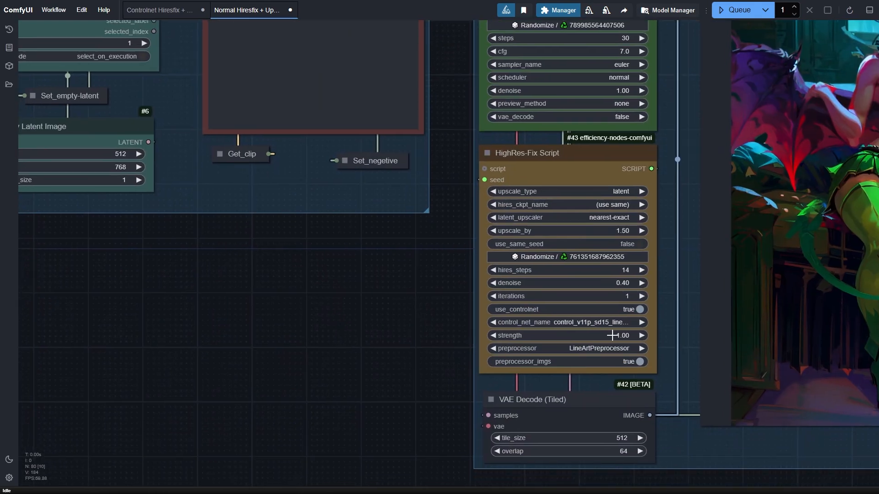
left_click(641, 309)
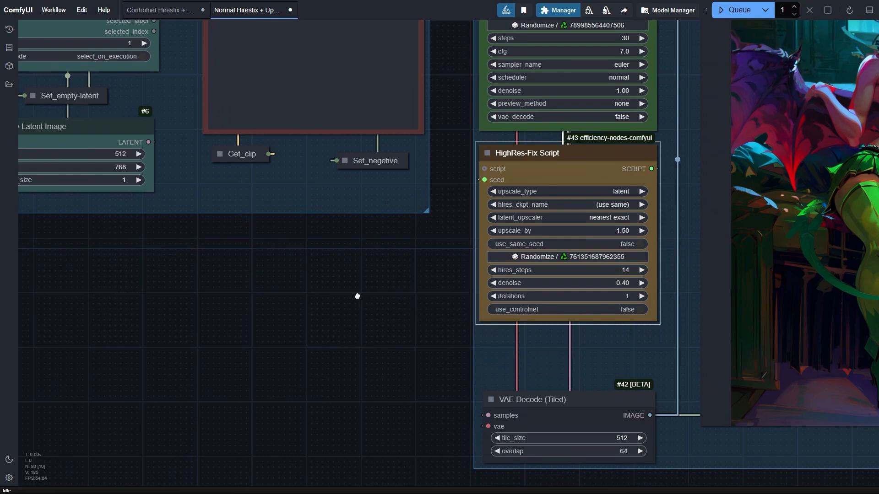
scroll(226, 339, "down", 3)
scroll(246, 339, "down", 1)
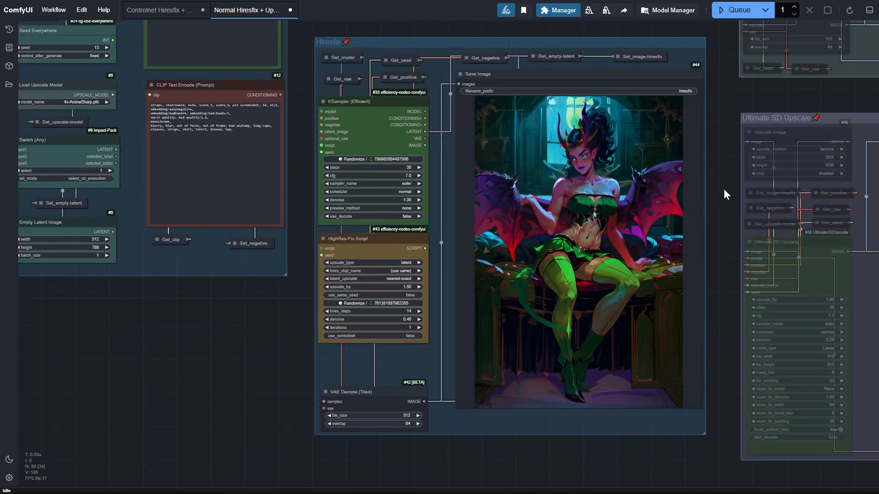
left_click_drag(723, 189, 735, 209)
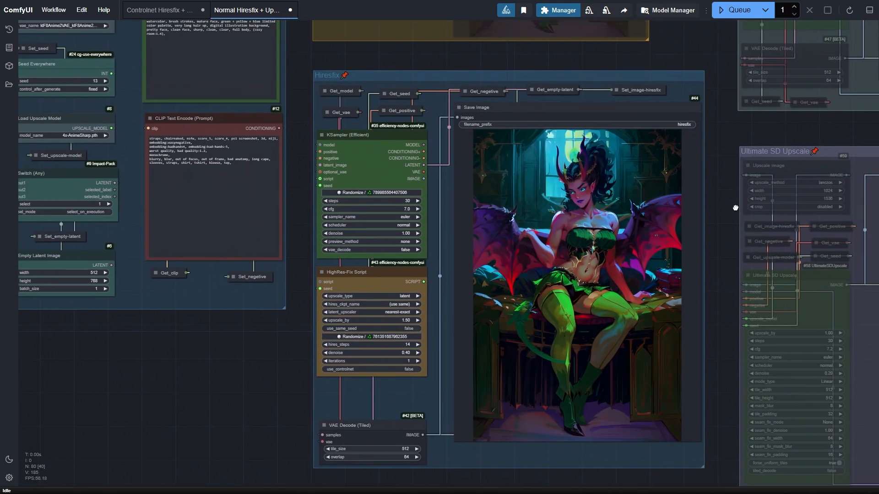
left_click(739, 10)
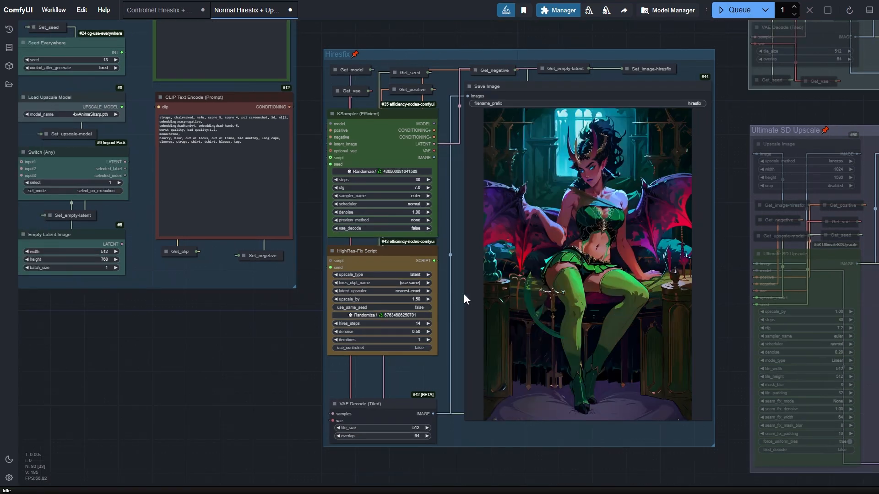
Step: Inspect the Hiresfix image generated without ControlNet and compare it with the Base Gen preview
left_click_drag(736, 245, 516, 335)
scroll(801, 246, "up", 2)
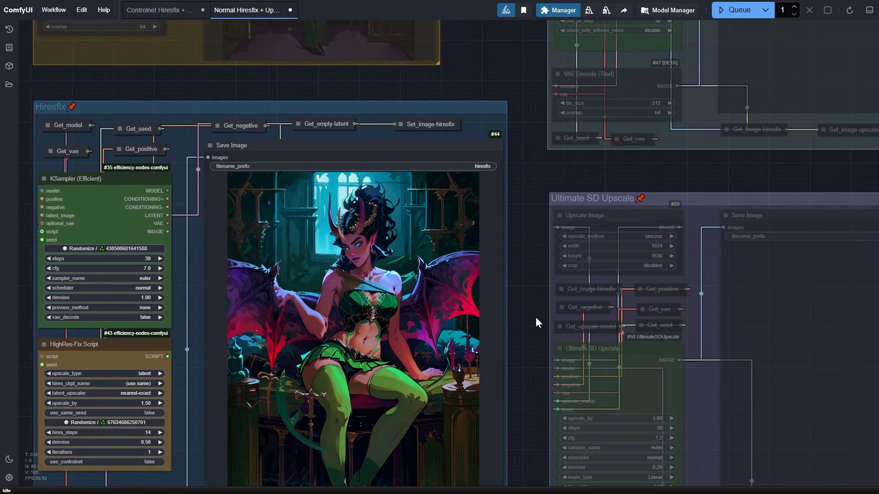
scroll(536, 316, "down", 3)
left_click_drag(619, 209, 466, 448)
scroll(444, 257, "up", 2)
scroll(444, 257, "down", 2)
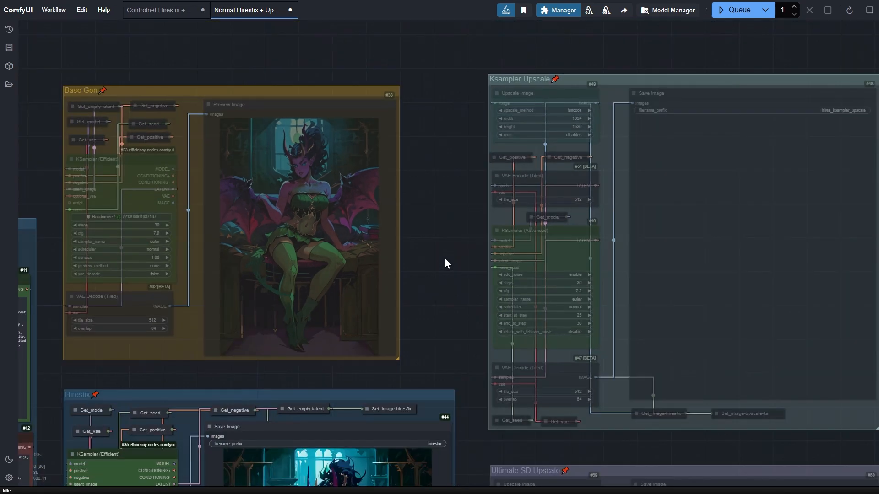
Step: Examine the Ksampler Upscale and Ultimate SD Upscale groups and how they relate to the Hiresfix output
scroll(442, 251, "up", 1)
left_click_drag(440, 243, 393, 255)
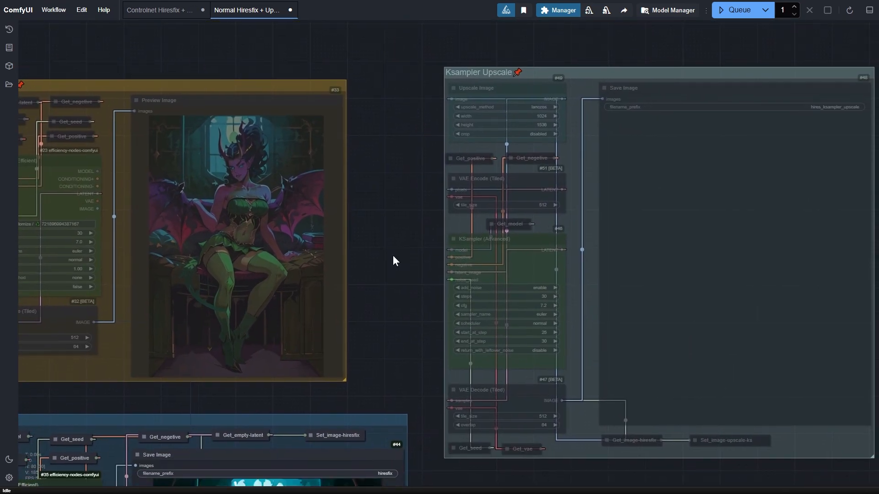
left_click_drag(407, 341, 427, 32)
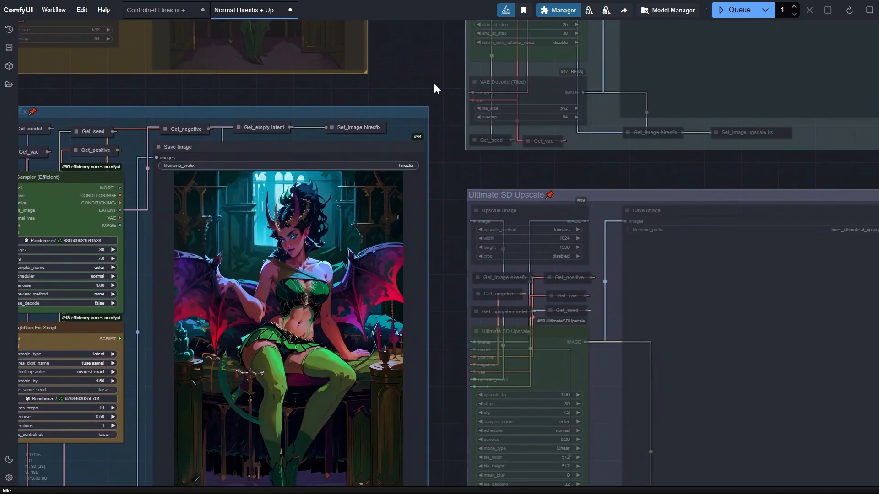
left_click_drag(451, 191, 414, 111)
left_click_drag(412, 190, 390, 485)
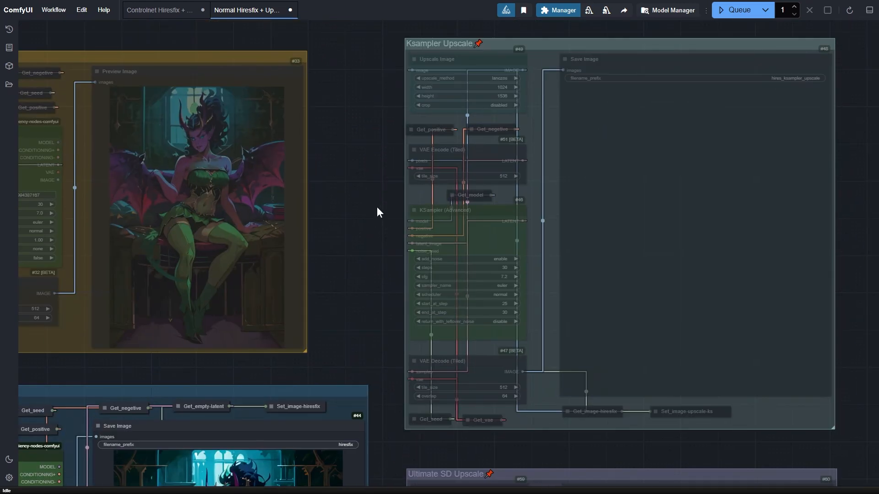
left_click_drag(377, 208, 366, 275)
left_click(531, 117)
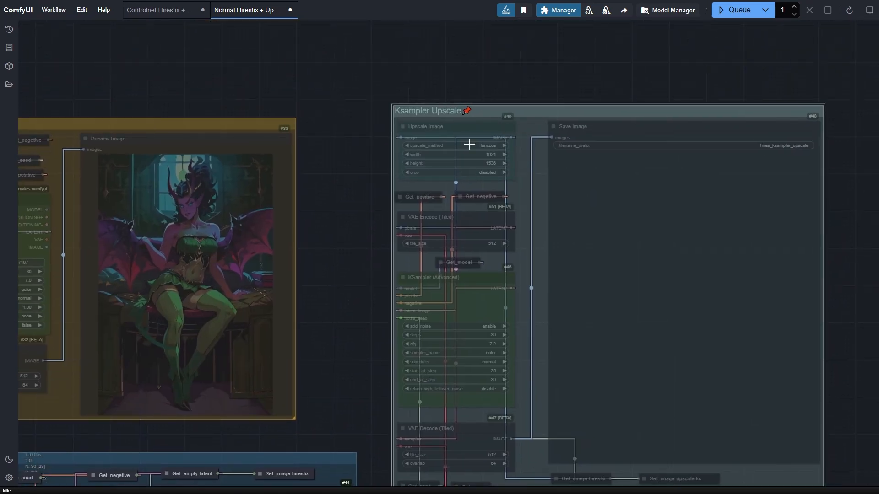
left_click_drag(319, 364, 376, 118)
left_click_drag(439, 371, 388, 116)
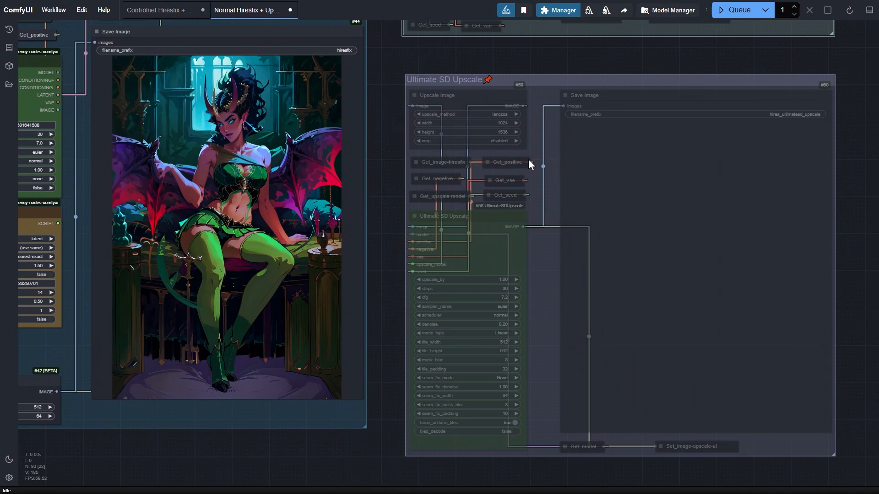
left_click_drag(389, 63, 425, 362)
scroll(403, 275, "down", 2)
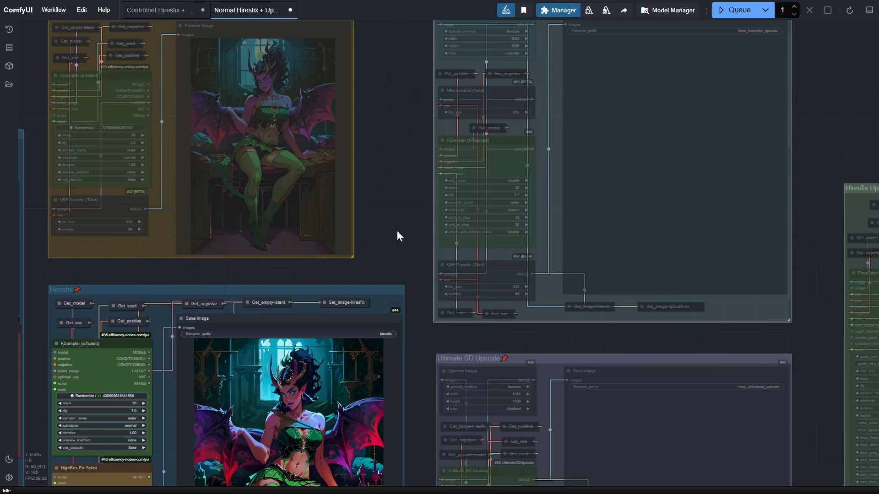
Step: Enable the Ksampler Upscale group by setting its nodes to Always
left_click_drag(397, 230, 405, 129)
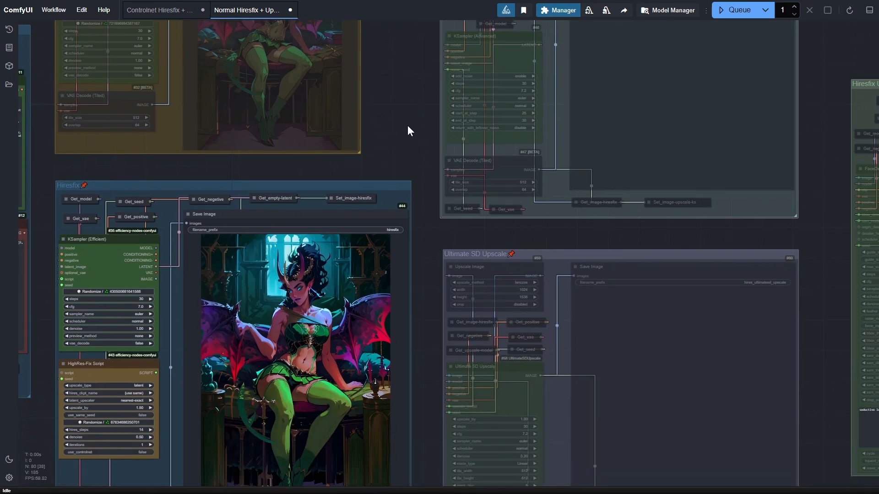
left_click_drag(418, 108, 404, 226)
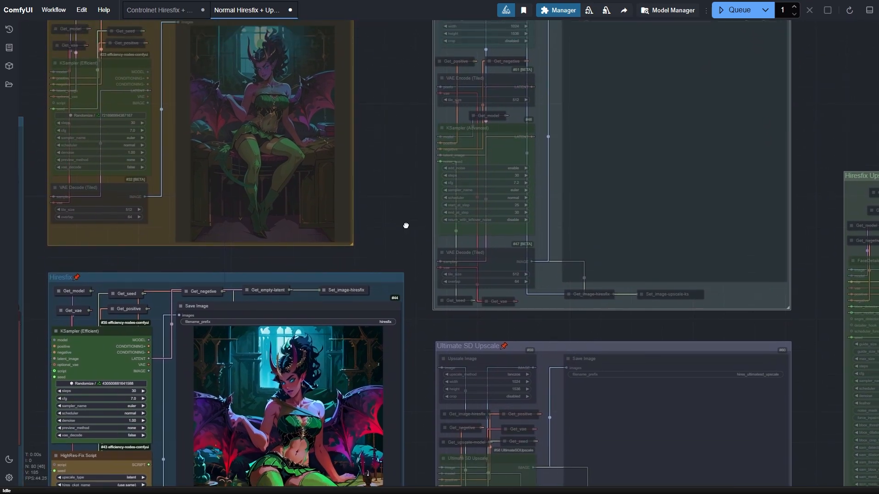
right_click(549, 232)
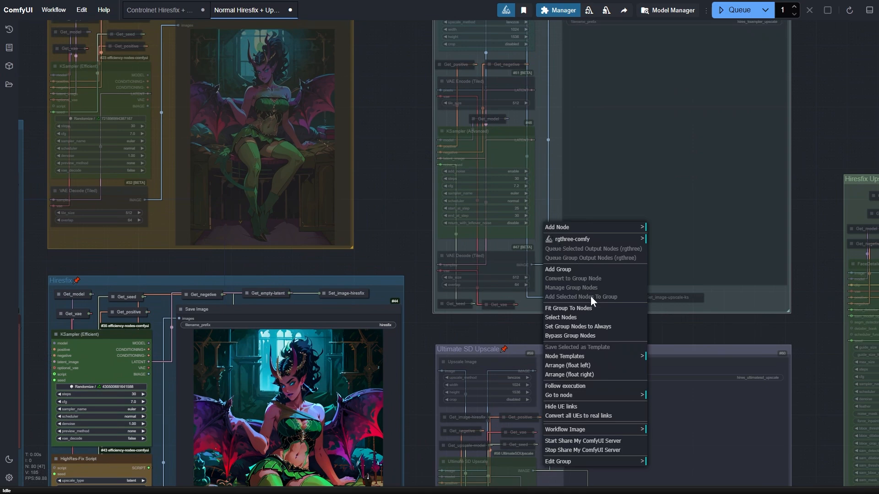
right_click(553, 190)
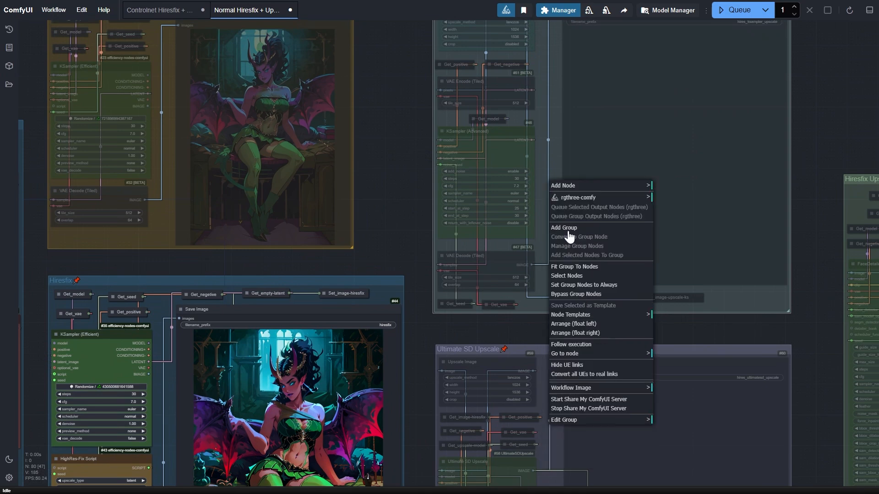
left_click(592, 284)
Step: Choose lanczos as the upscale_method of the Upscale Image node in the Ksampler Upscale group
left_click_drag(406, 181, 515, 65)
left_click_drag(526, 265, 486, 357)
left_click_drag(461, 156, 437, 309)
scroll(446, 284, "up", 4)
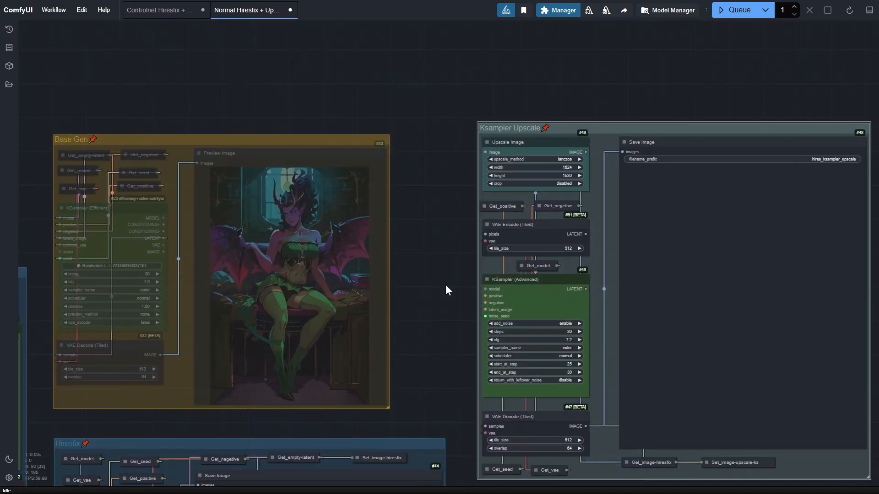
left_click_drag(440, 265, 373, 211)
scroll(374, 218, "down", 1)
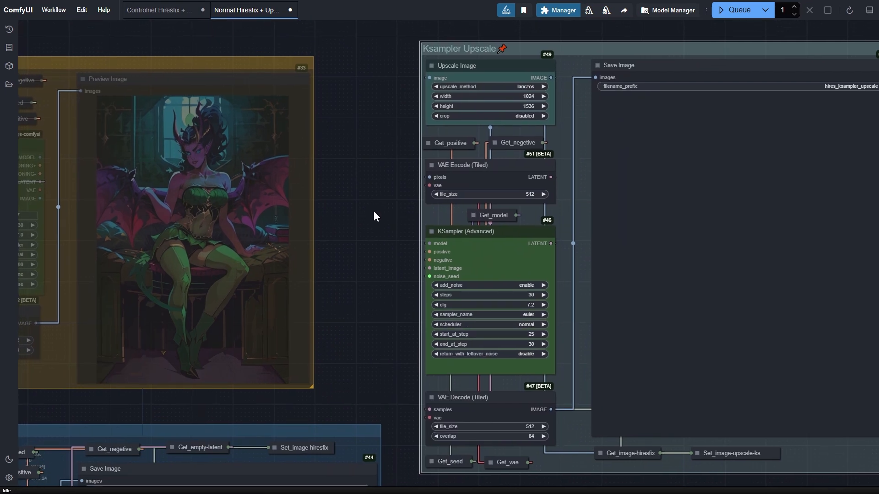
left_click(460, 69)
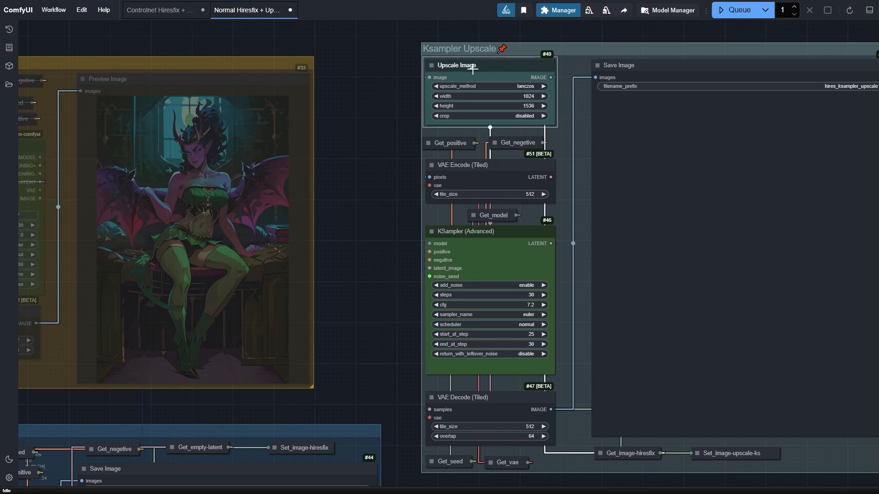
left_click(531, 86)
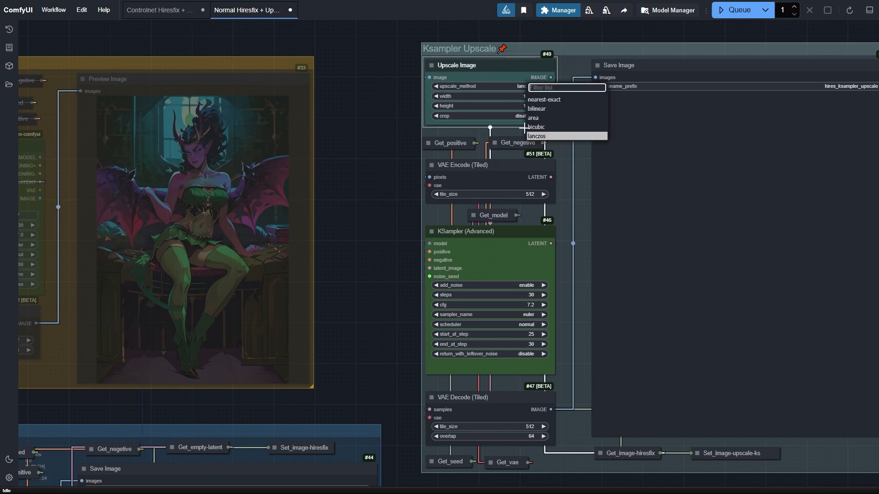
left_click(547, 137)
scroll(410, 157, "up", 3)
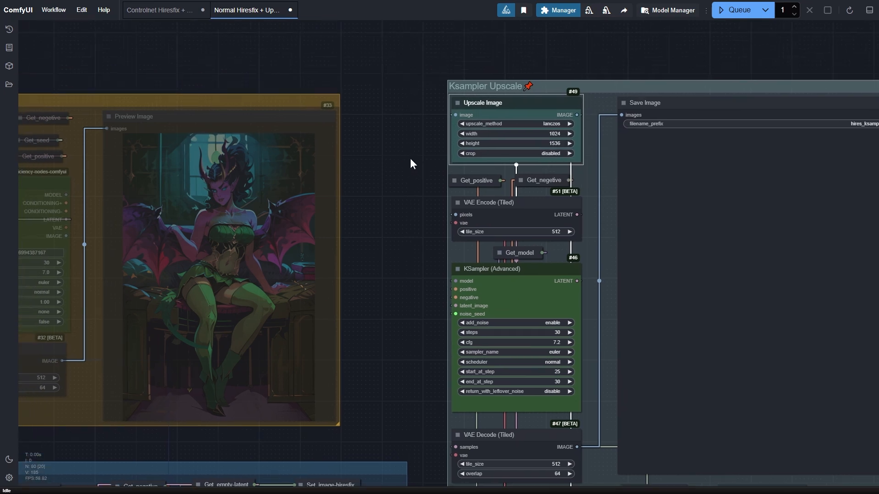
Step: Set the Upscale Image node's width to 1024 and its height to 768*2
left_click(595, 117)
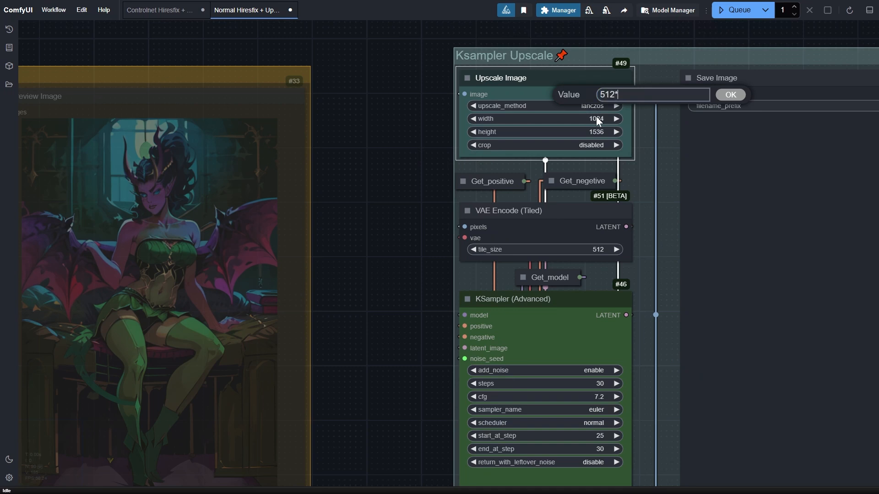
key("Return")
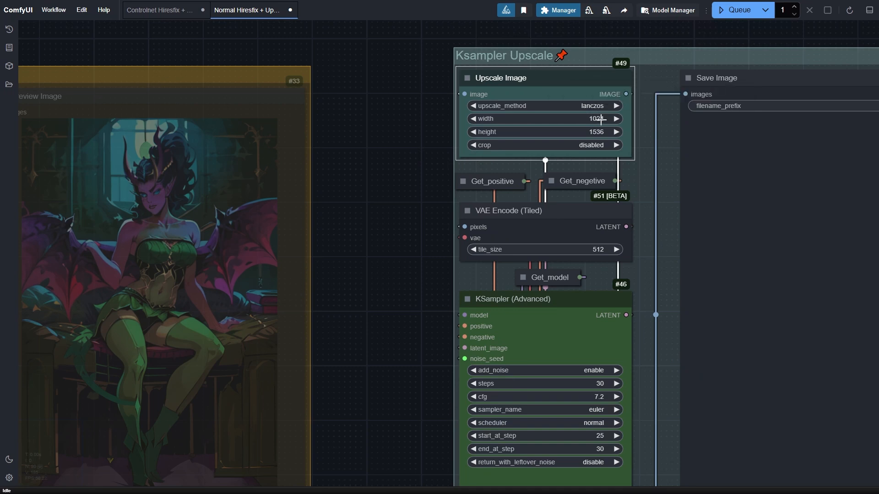
left_click(598, 131)
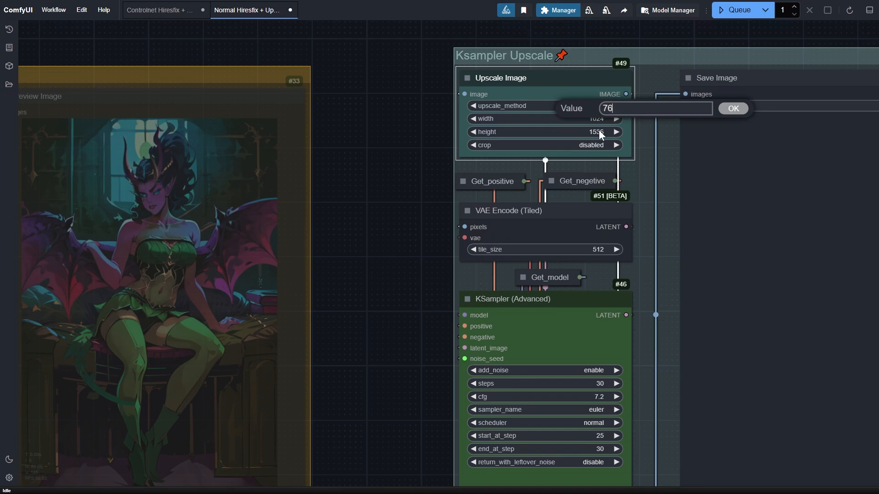
type("768*2")
key("Return")
Step: Enable the Hiresfix Upscaled Facedetailer group by setting its nodes to Always
scroll(810, 254, "down", 3)
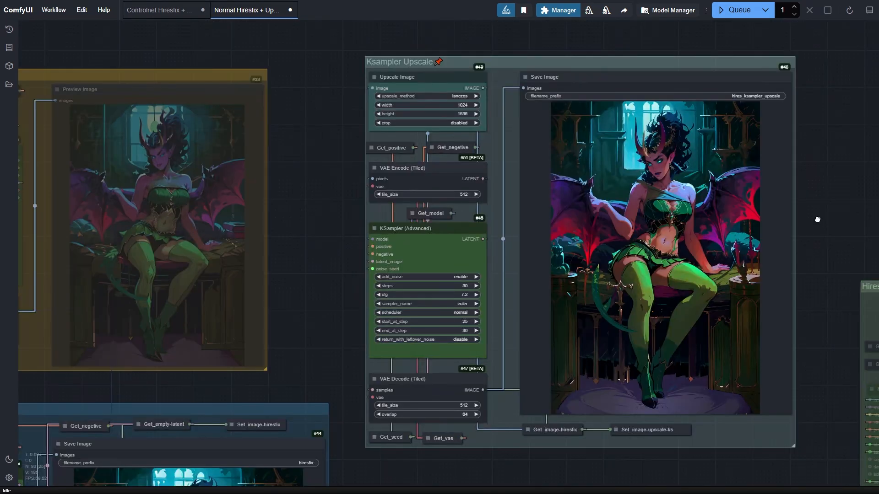
scroll(817, 219, "up", 4)
left_click_drag(817, 218, 871, 215)
scroll(488, 298, "down", 3)
left_click_drag(488, 298, 413, 203)
scroll(409, 157, "up", 2)
right_click(464, 87)
left_click(503, 187)
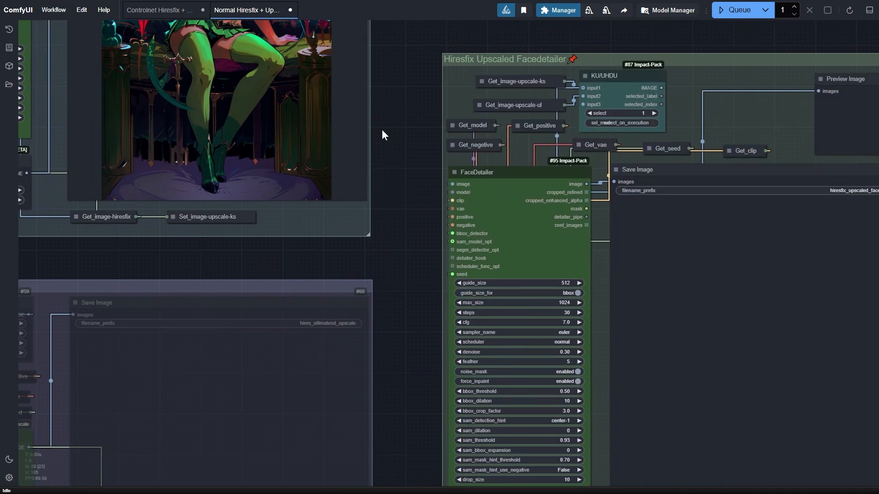
Step: Examine the upscaled image in the Ksampler Upscale group and the nodes of the Hiresfix Upscaled Facedetailer group
left_click_drag(458, 92, 728, 316)
scroll(729, 191, "up", 6)
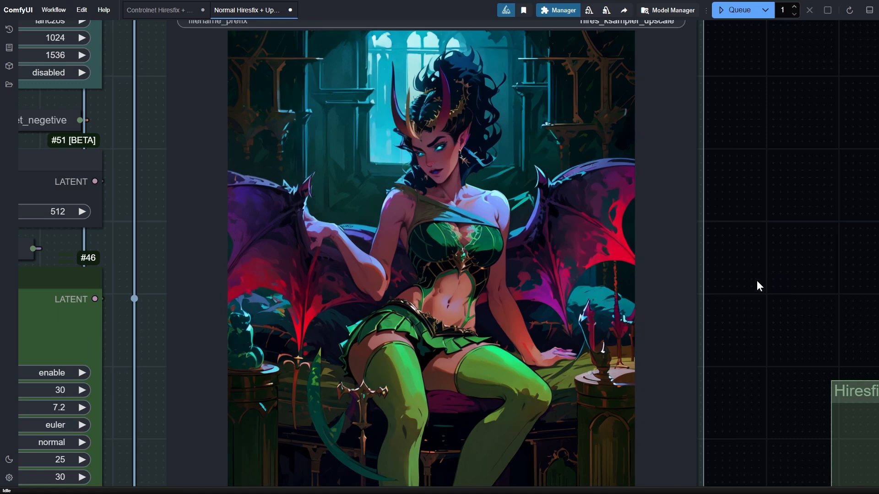
scroll(769, 293, "down", 4)
left_click_drag(784, 364, 445, 39)
left_click_drag(438, 210, 408, 203)
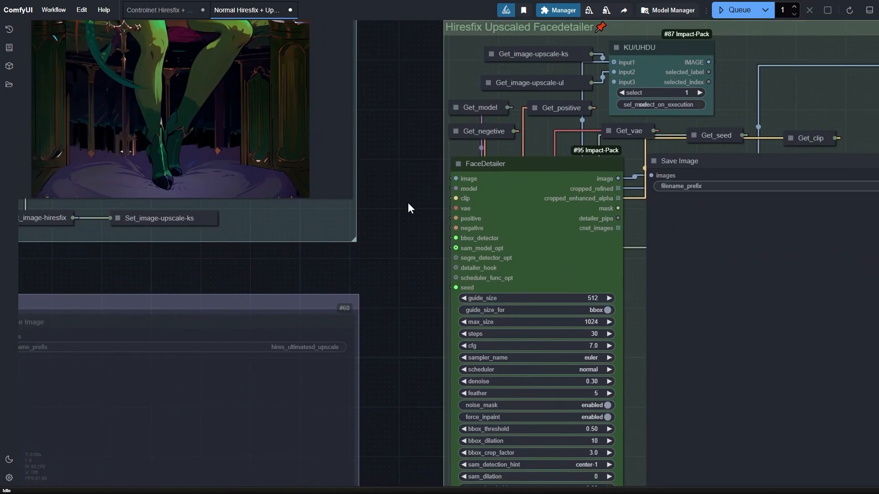
scroll(407, 202, "down", 2)
left_click_drag(418, 257, 454, 244)
scroll(443, 198, "down", 1)
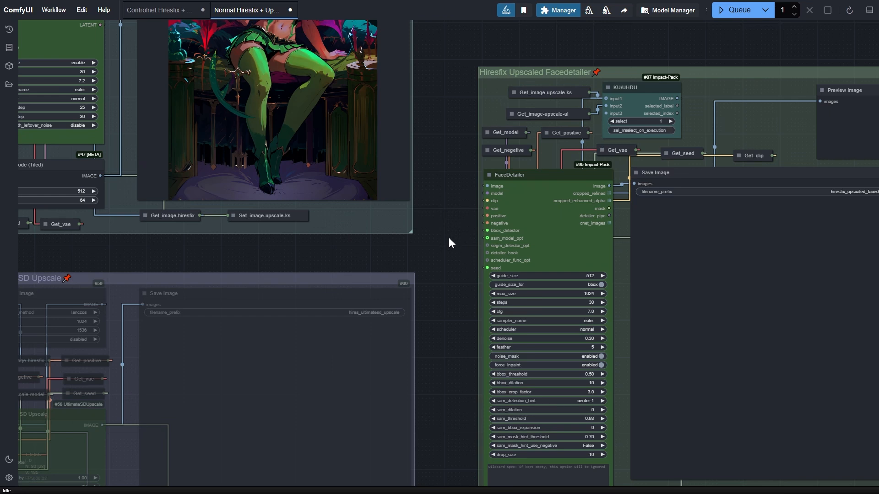
Step: Examine how the KU/UHDU node's select value switches between the Get_image-upscale-ks and Get_image-upscale-ul inputs
left_click(670, 121)
left_click(611, 121)
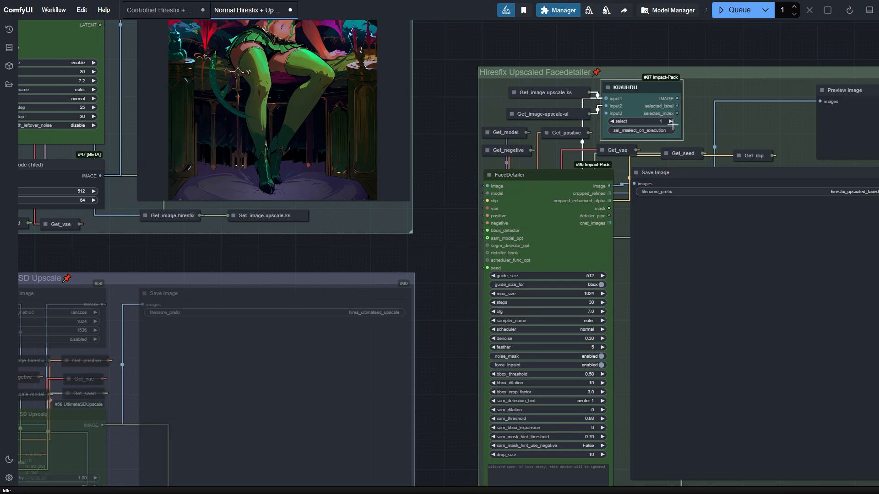
left_click(568, 95)
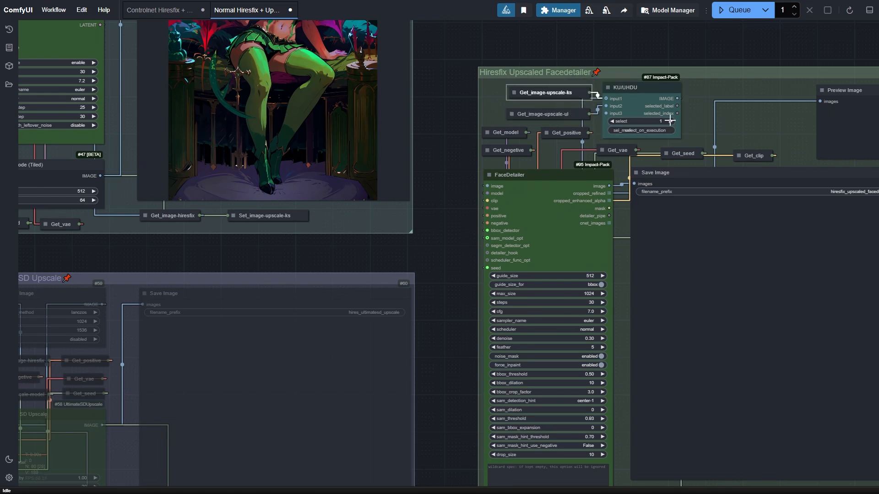
left_click(350, 280)
left_click(549, 112)
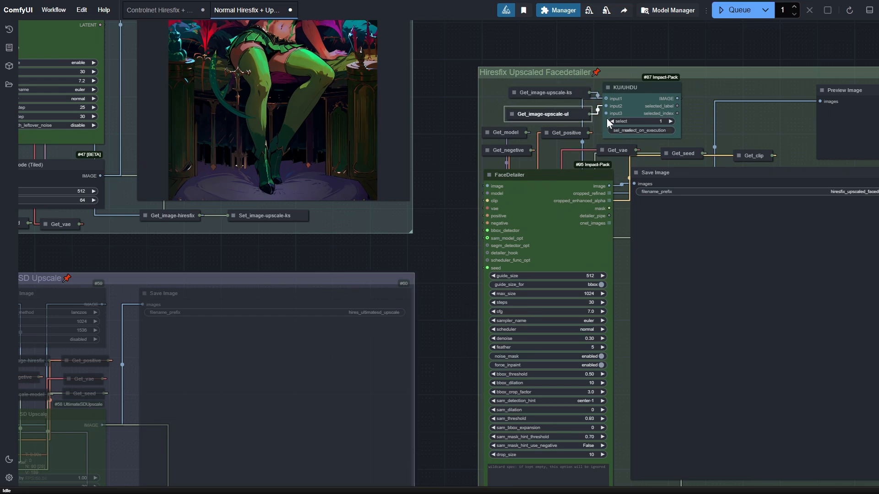
left_click(670, 121)
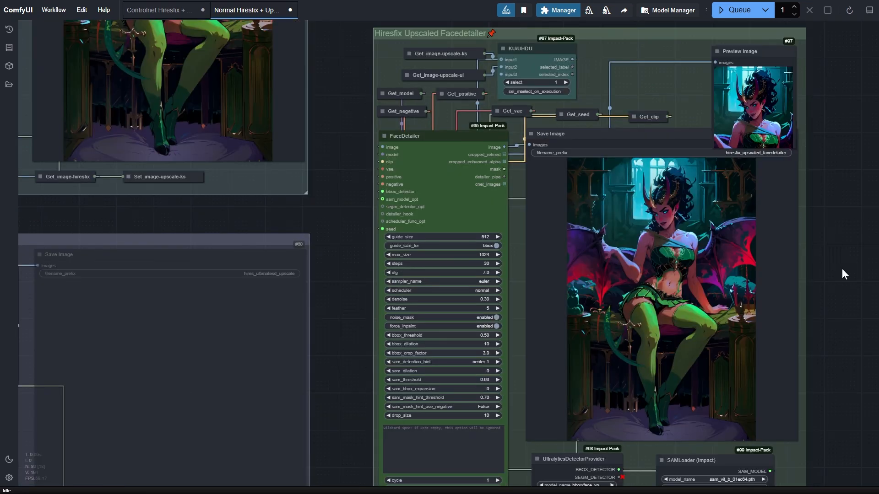
Step: Inspect the face-detailed image in the Hiresfix Upscaled Facedetailer group's Save Image node
scroll(842, 268, "up", 3)
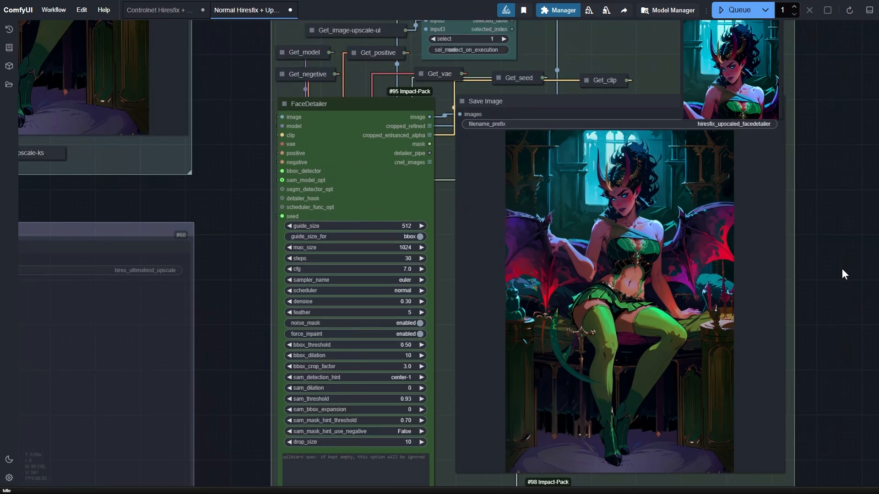
left_click_drag(842, 268, 833, 236)
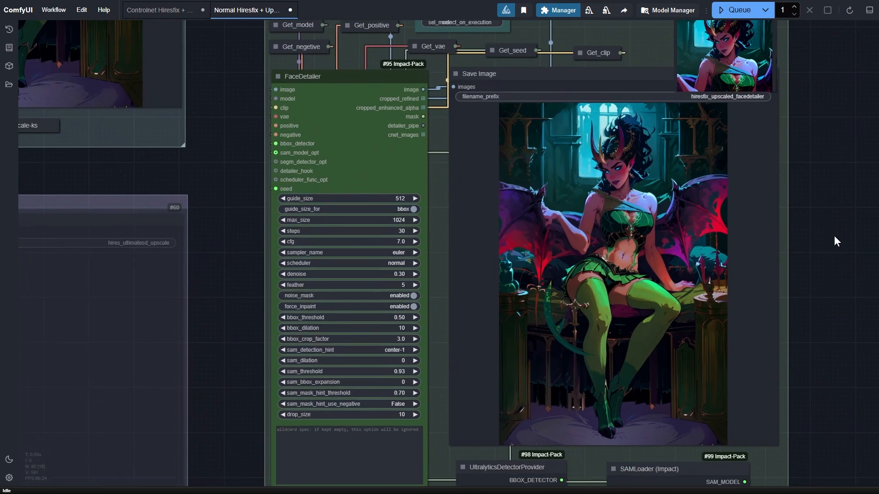